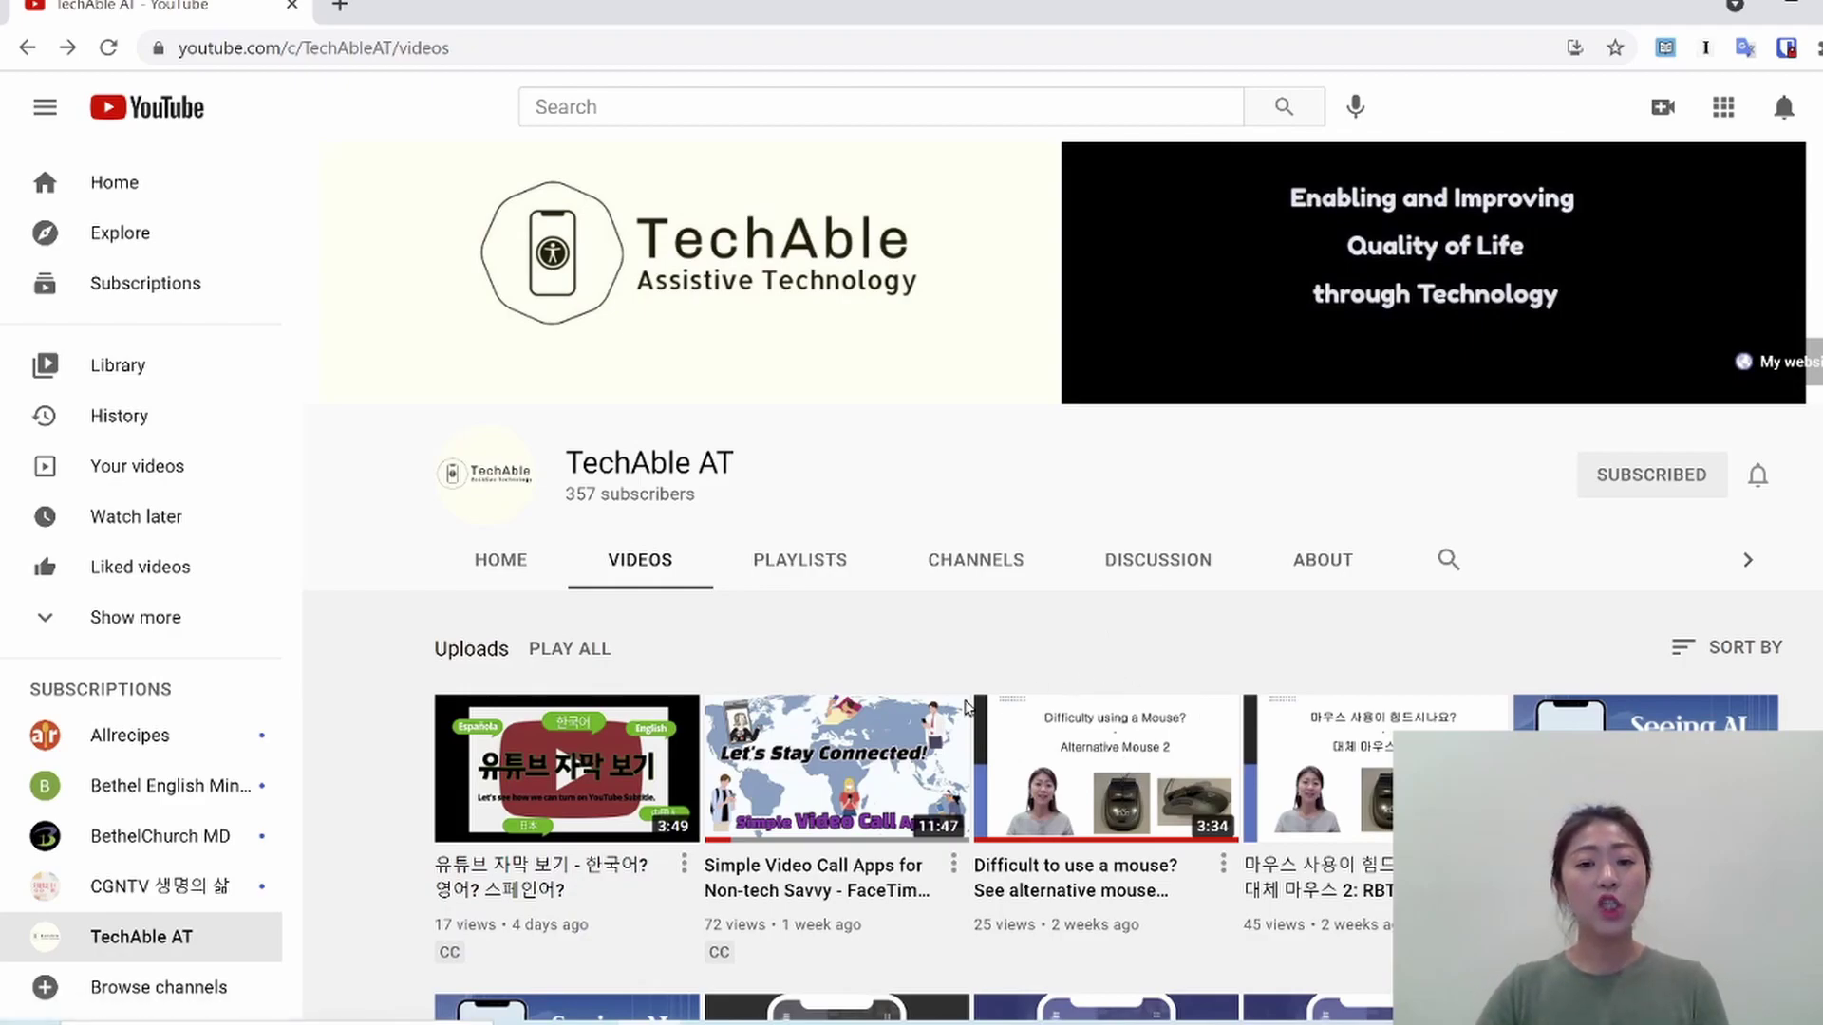
- Start the Simple Video Call Apps for Non-tech Savvy video, then pause it
{"action": "left_click", "coordinate": [805, 764]}
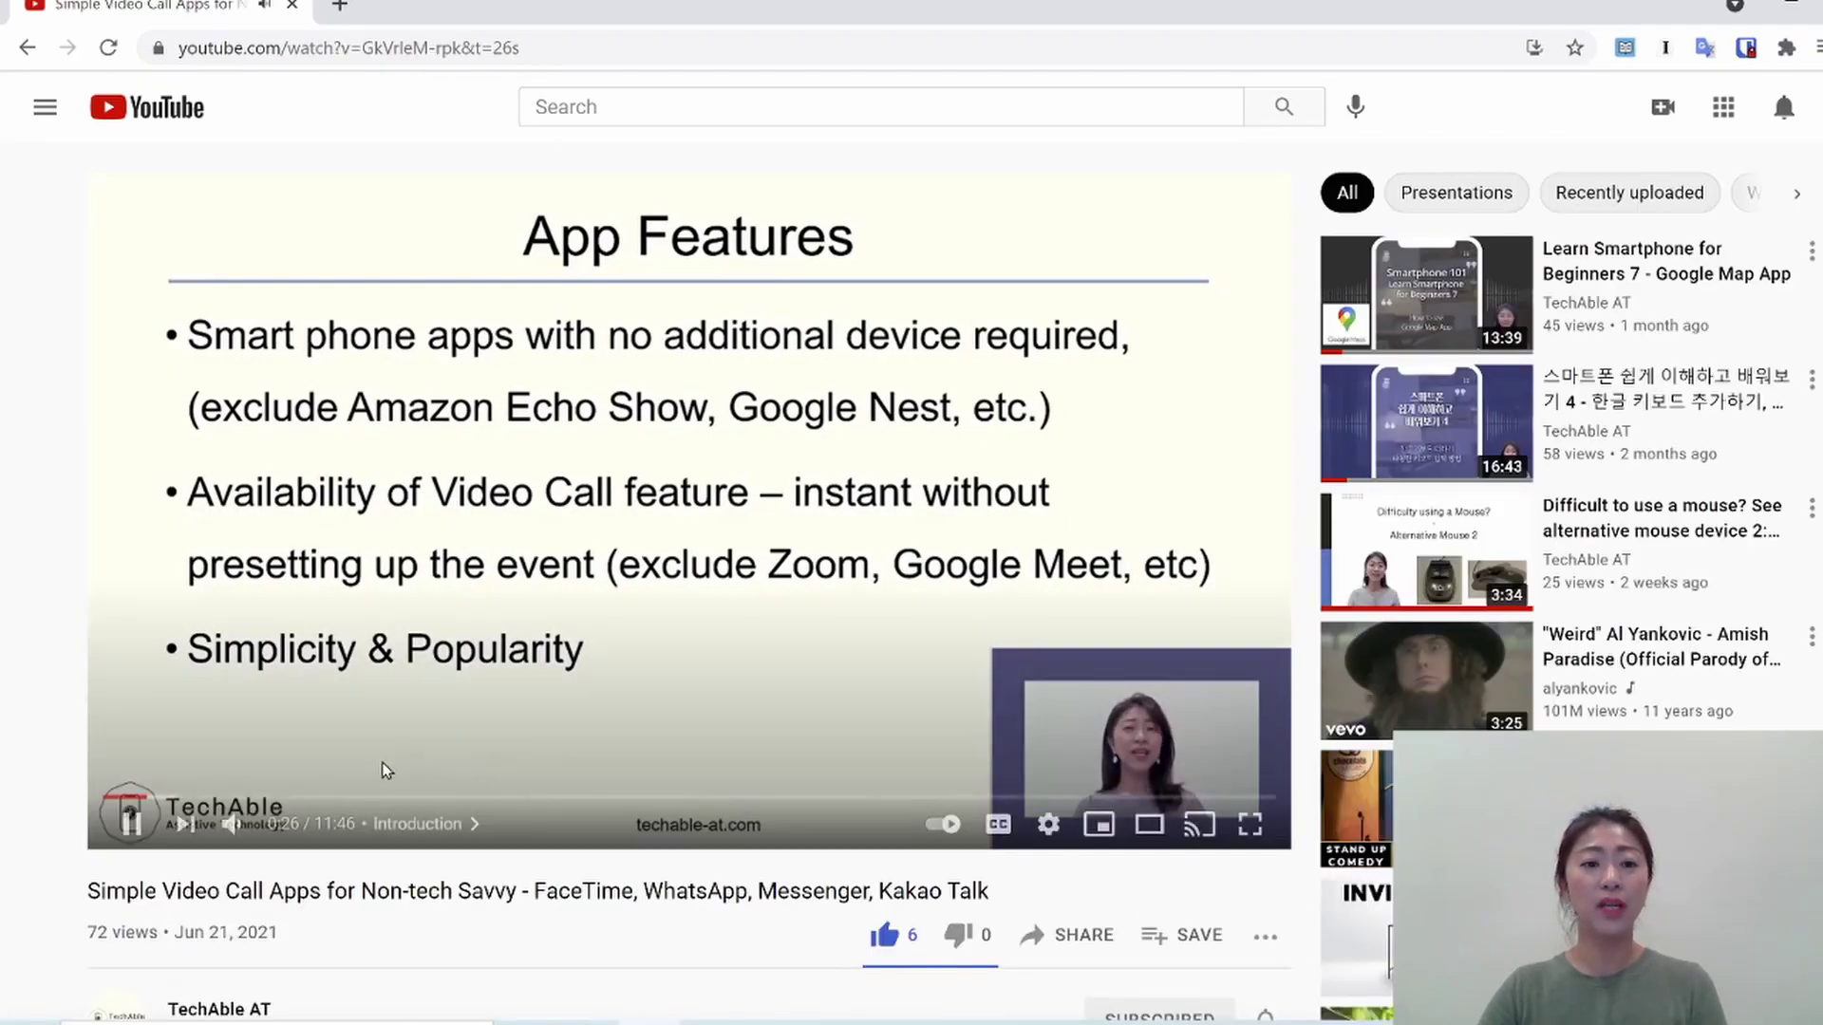
{"action": "left_click", "coordinate": [132, 823]}
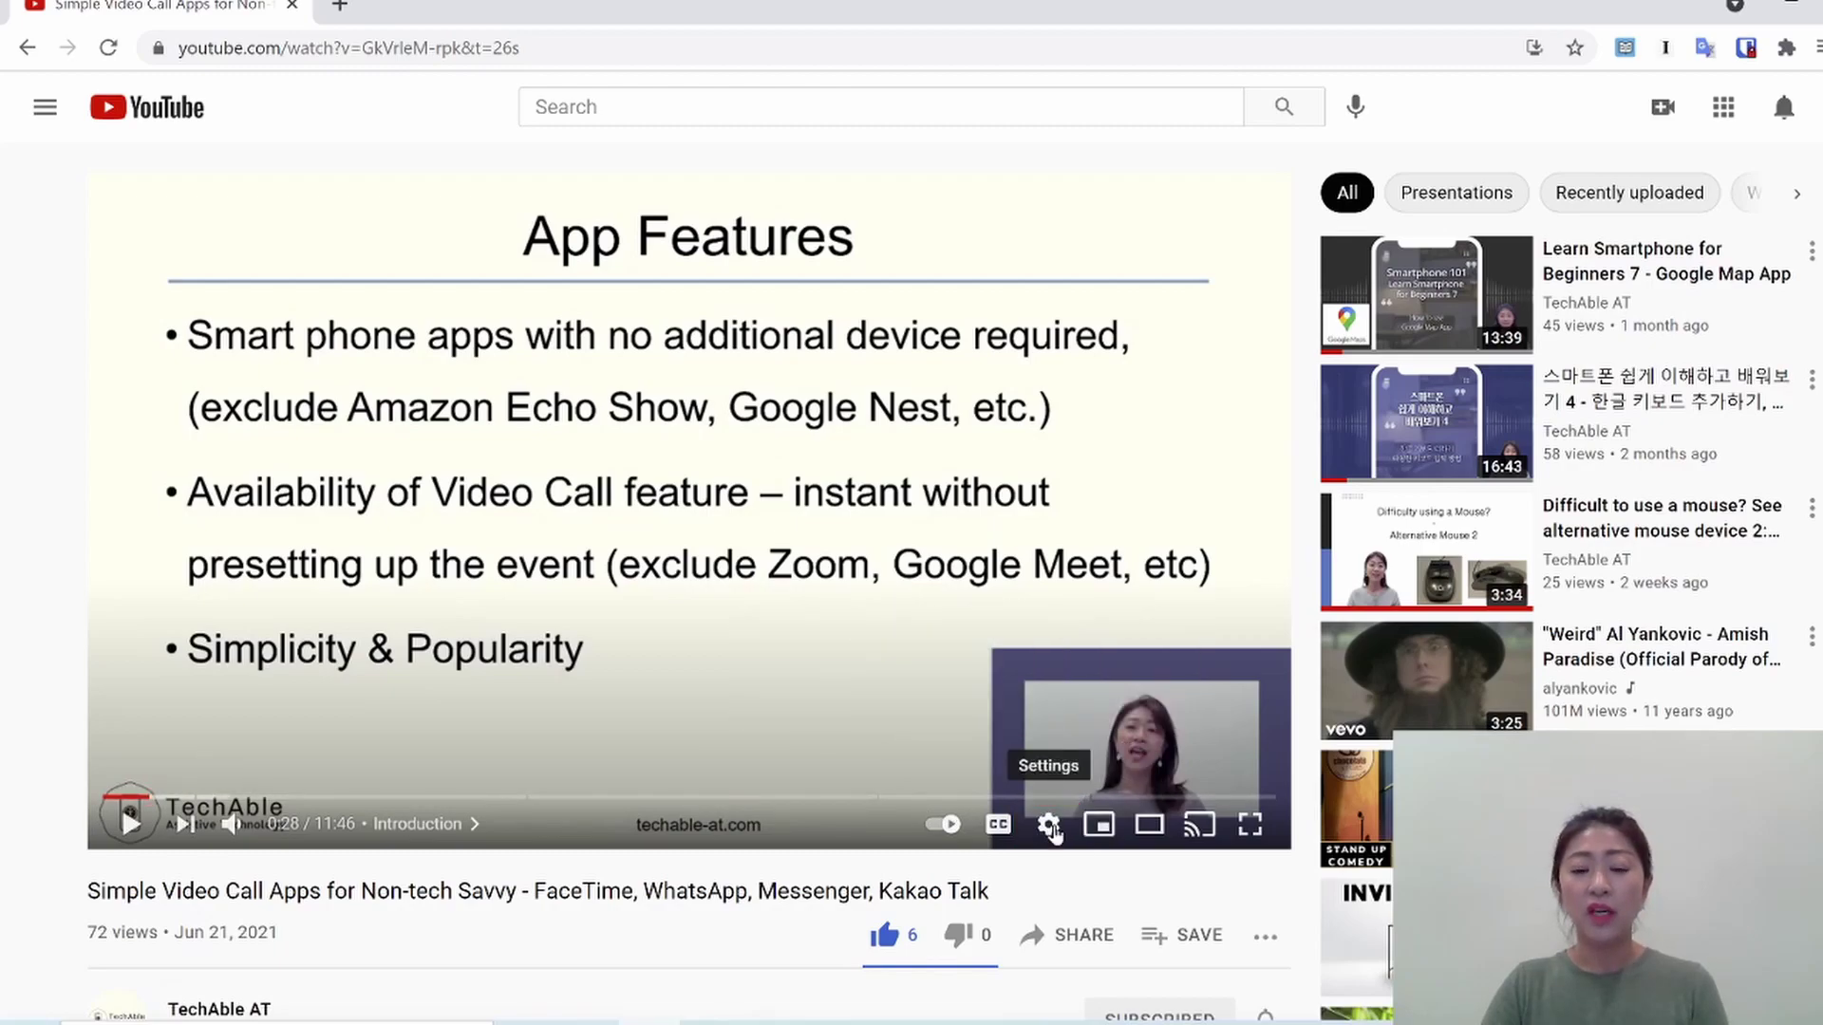
- Switch the video's subtitles to Korean, let it play briefly, then pause it
{"action": "left_click", "coordinate": [1050, 826]}
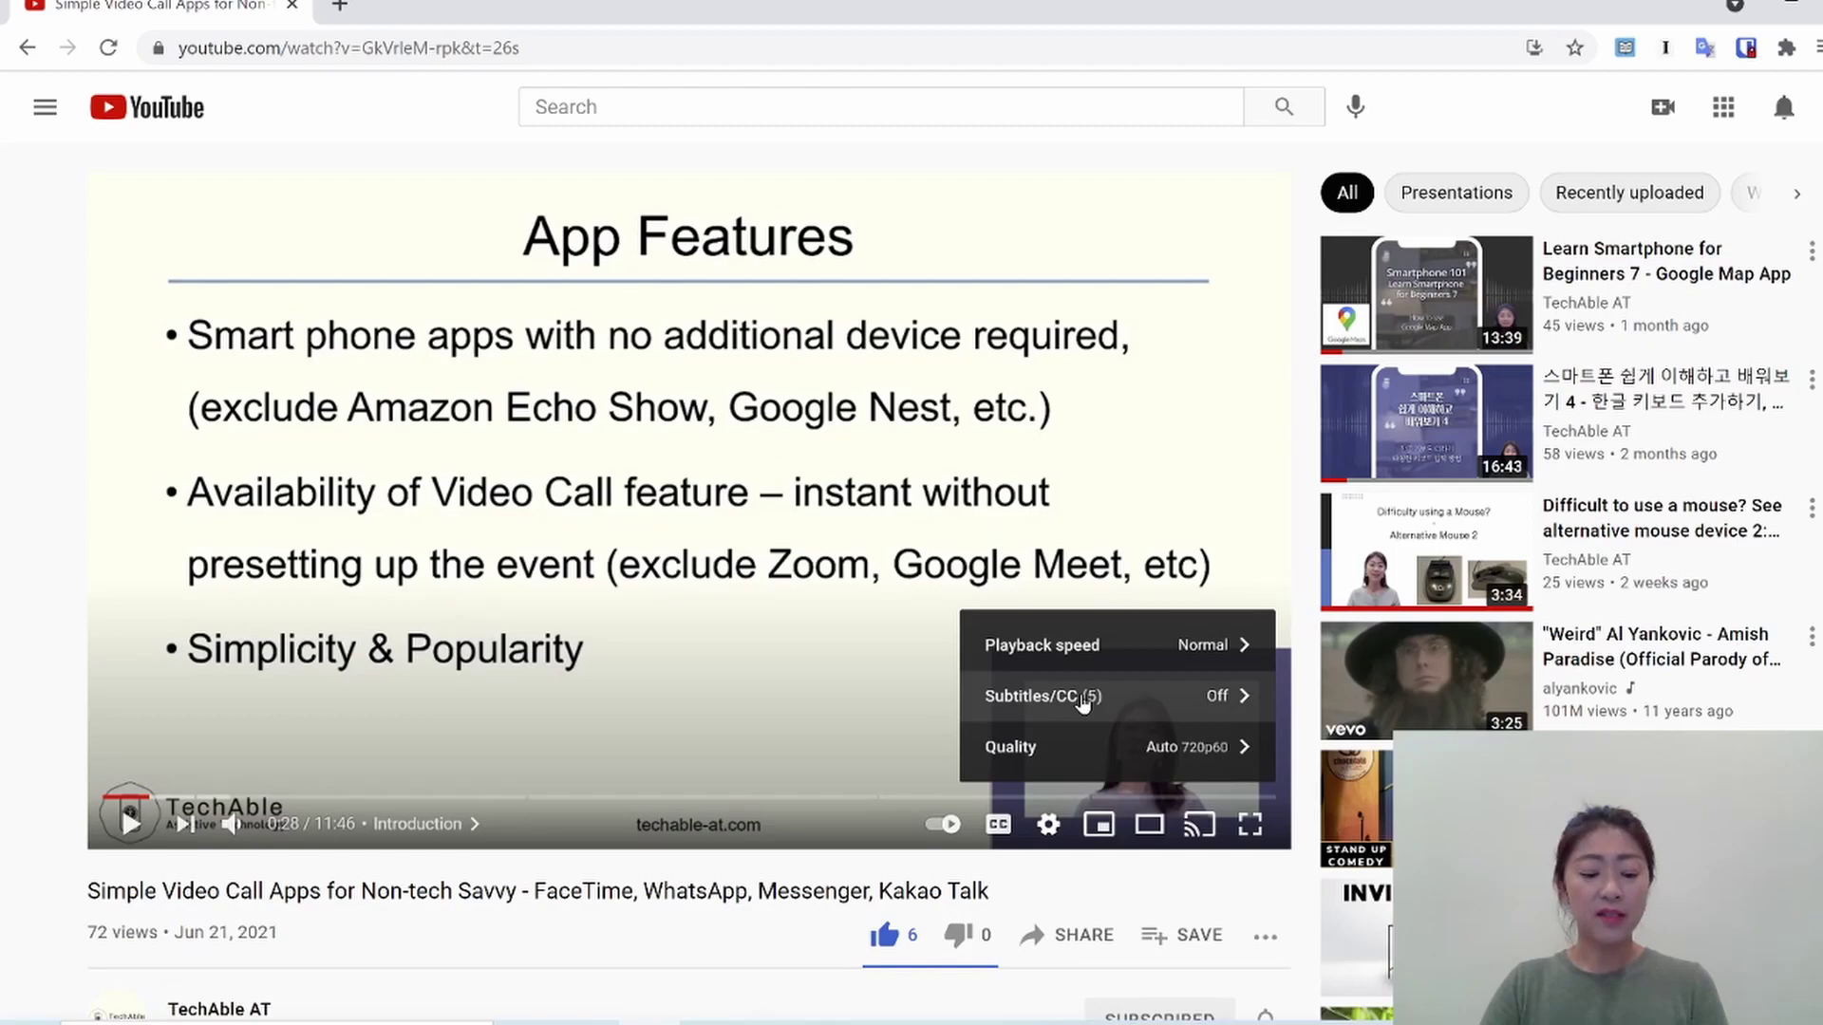
{"action": "left_click", "coordinate": [1082, 704]}
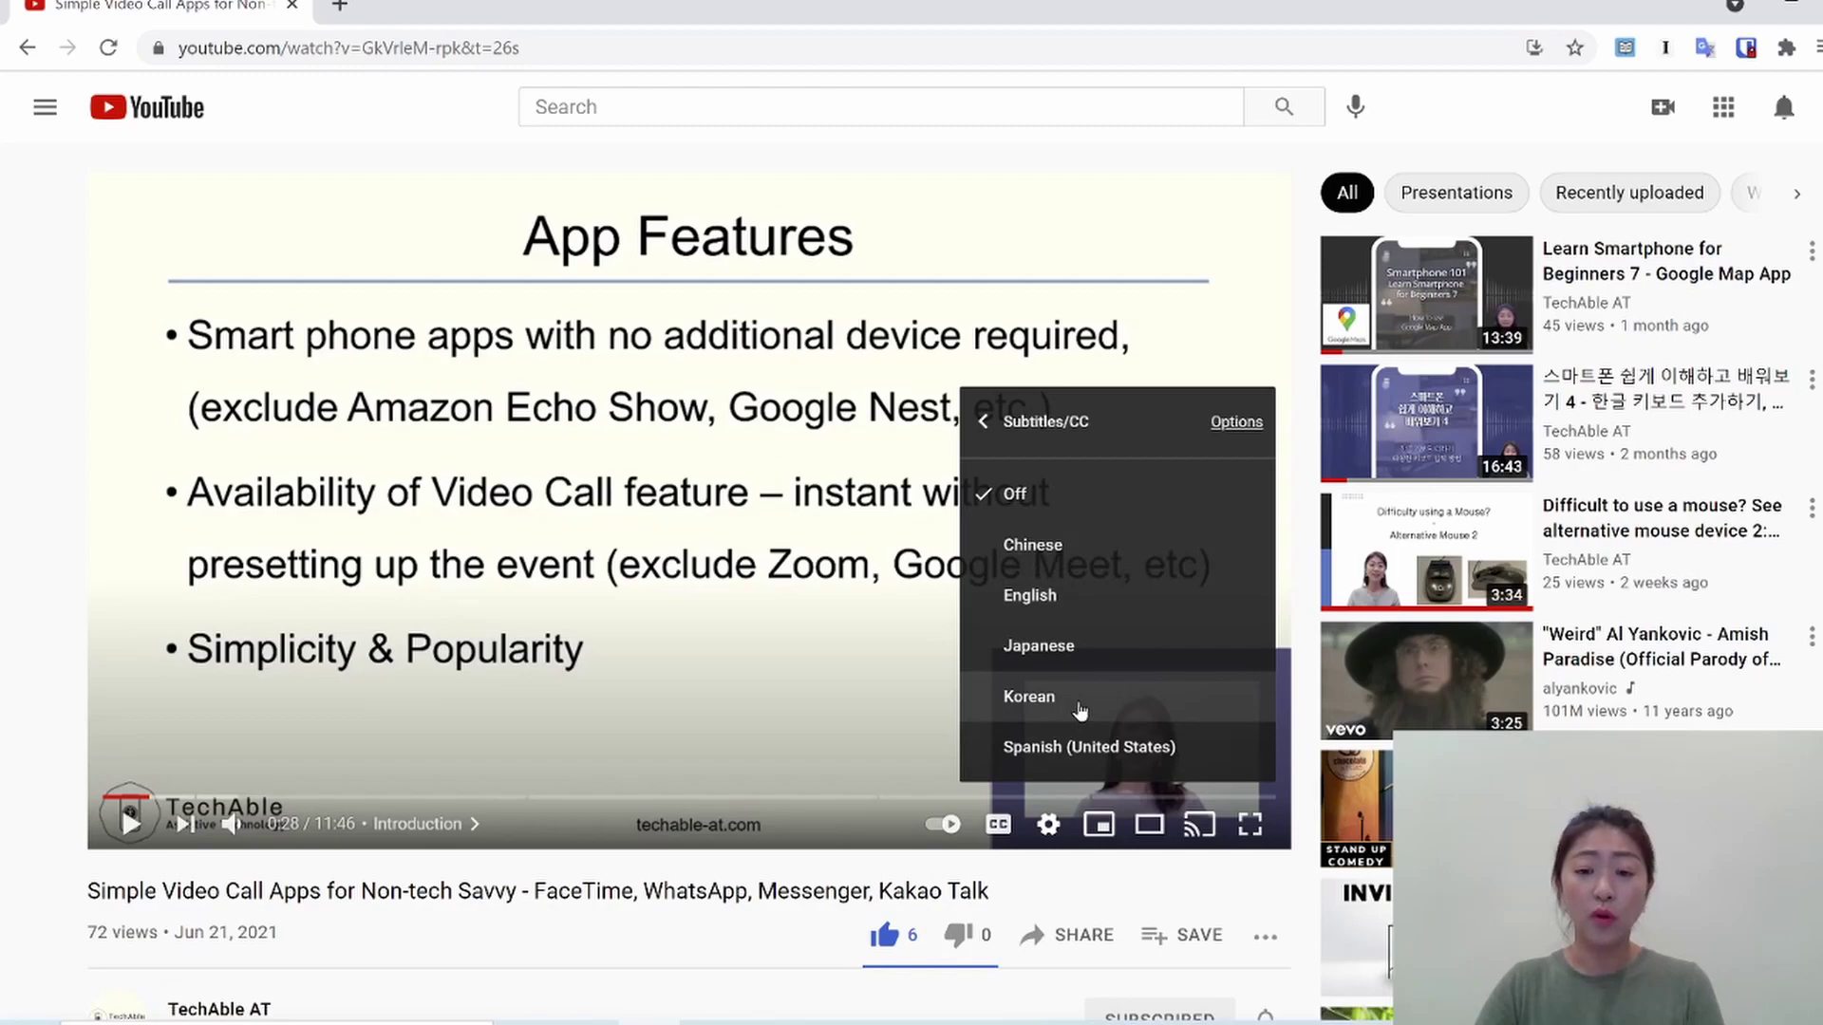
{"action": "left_click", "coordinate": [1078, 696]}
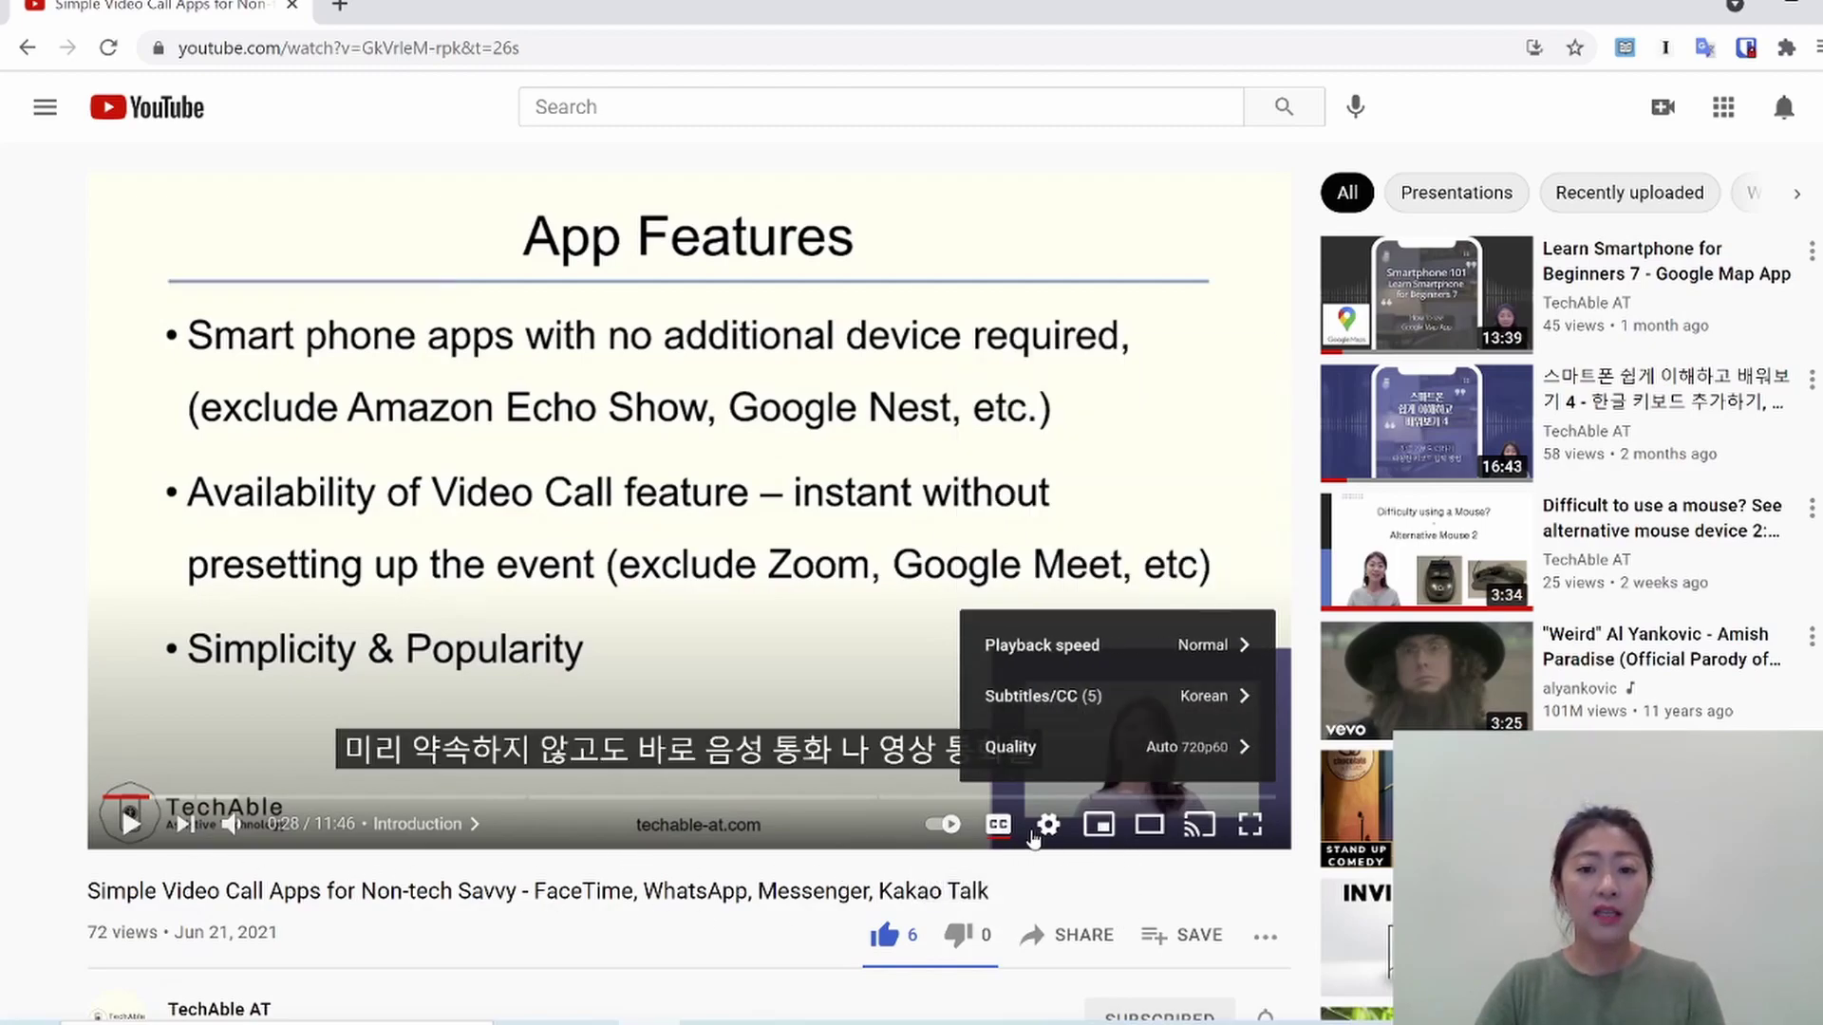
{"action": "left_click", "coordinate": [1056, 836]}
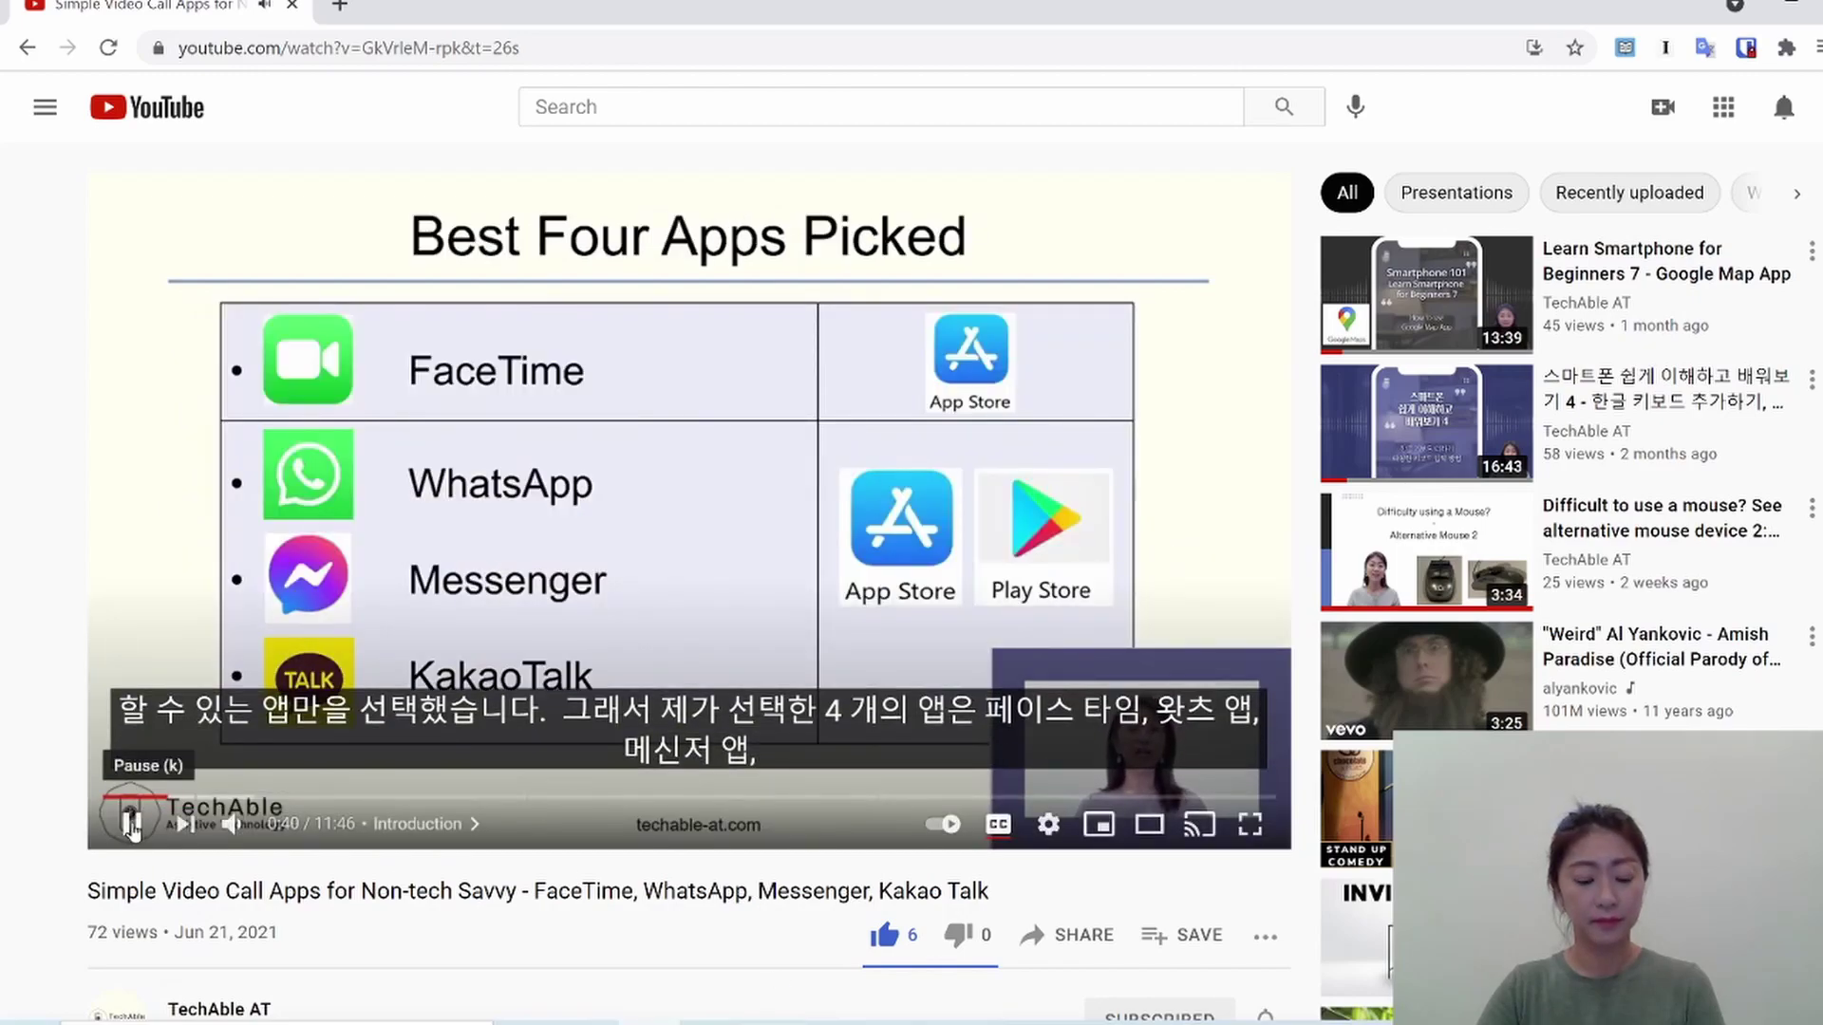
{"action": "left_click", "coordinate": [132, 824]}
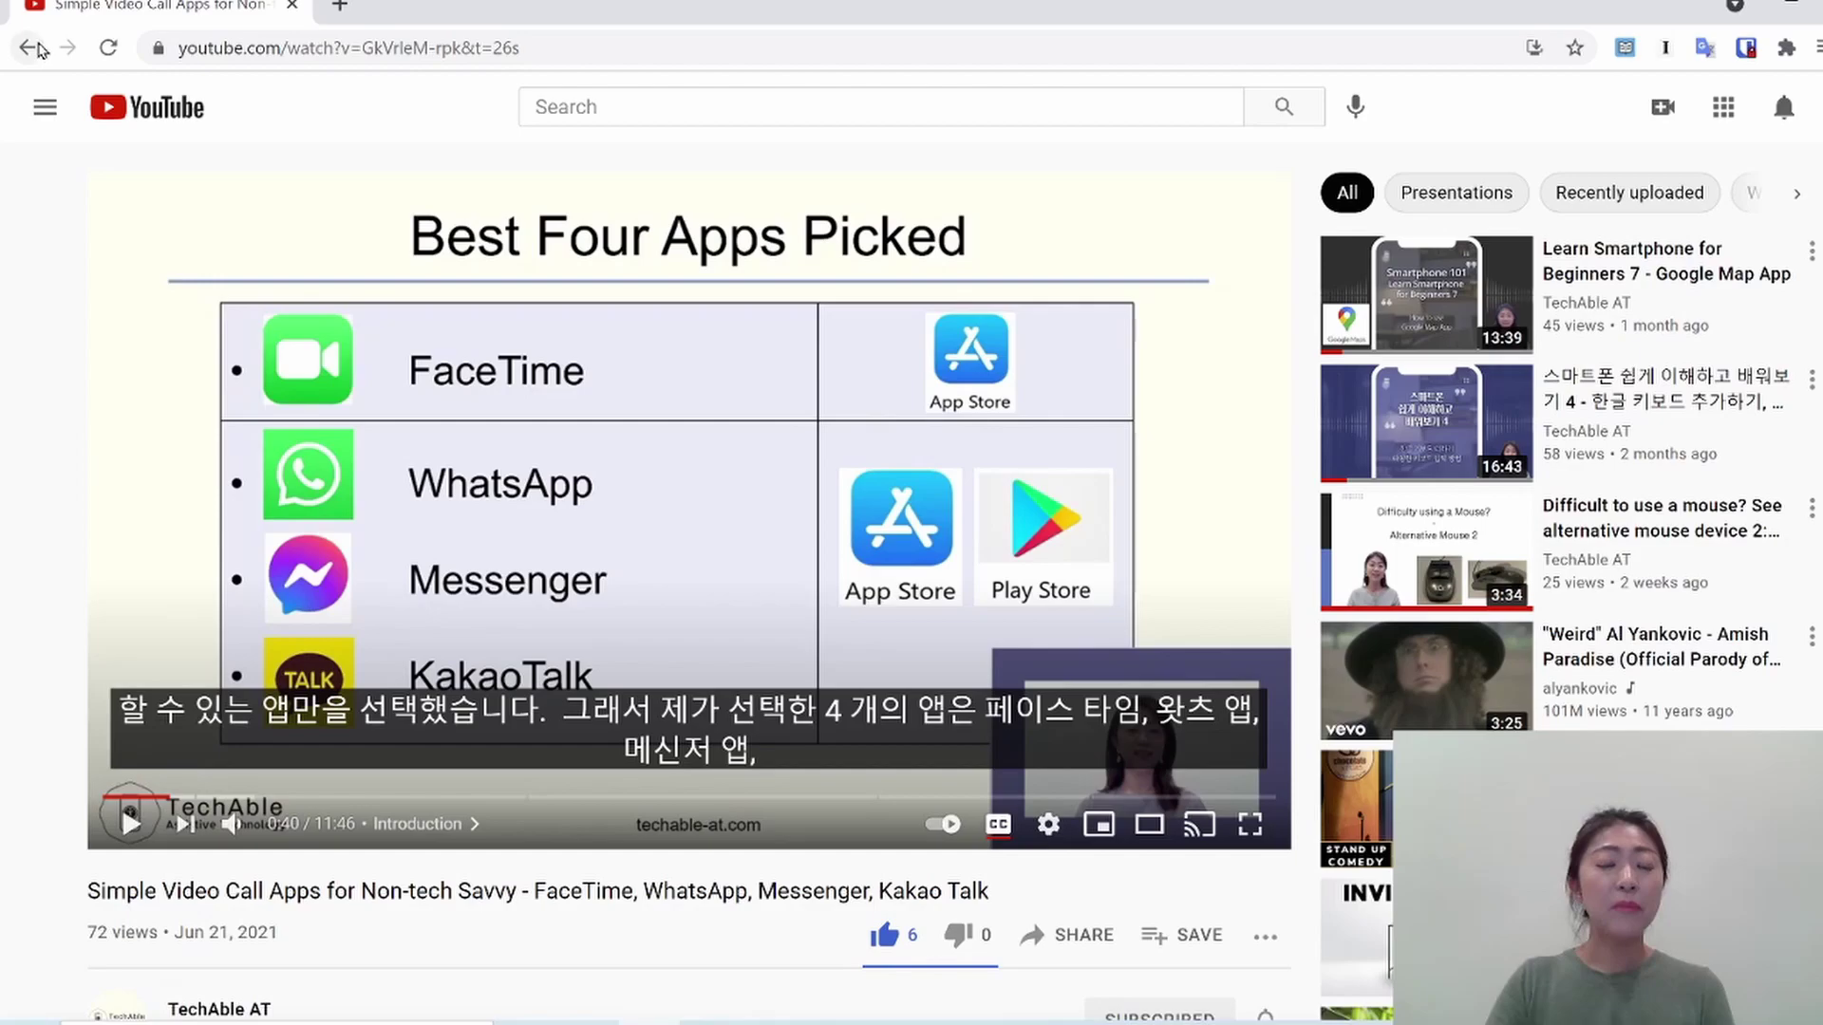
- Go back to TechAble AT's uploads and open Learn Smartphone for Beginners 7 - Google Map App
{"action": "left_click", "coordinate": [30, 48]}
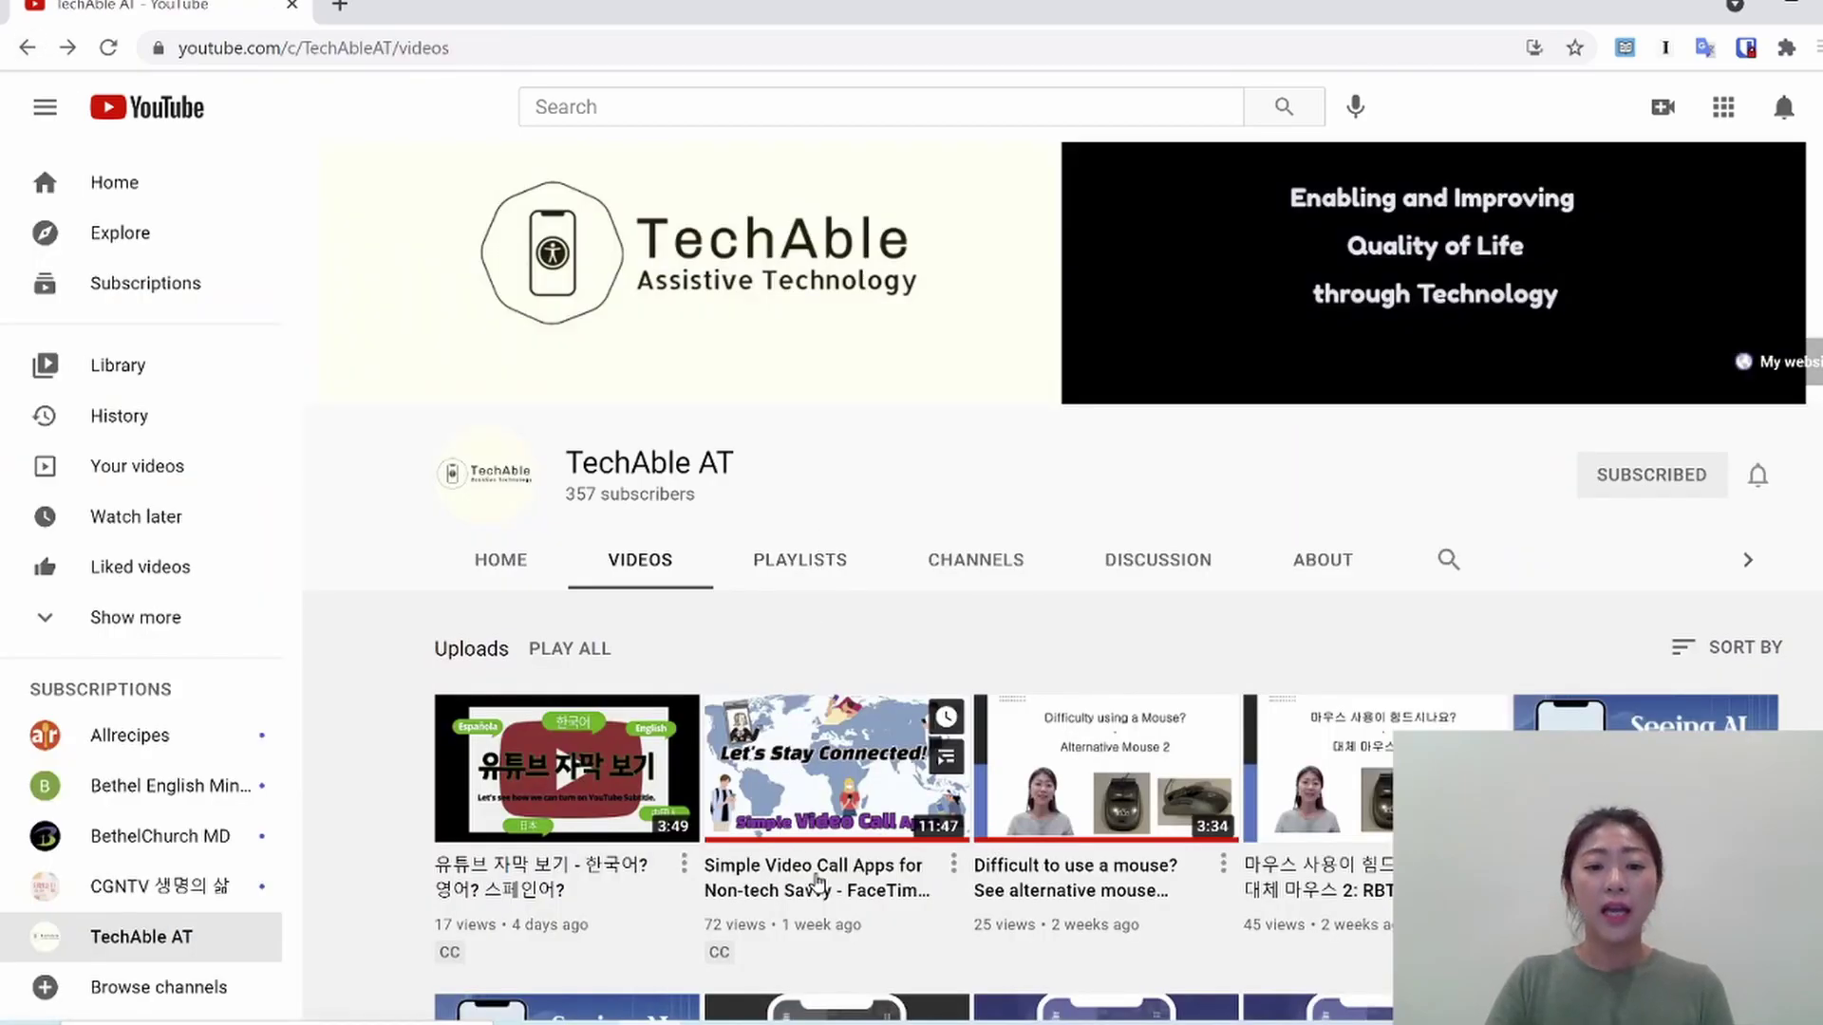
{"action": "scroll", "coordinate": [826, 877], "scroll_direction": "down", "scroll_amount": 2}
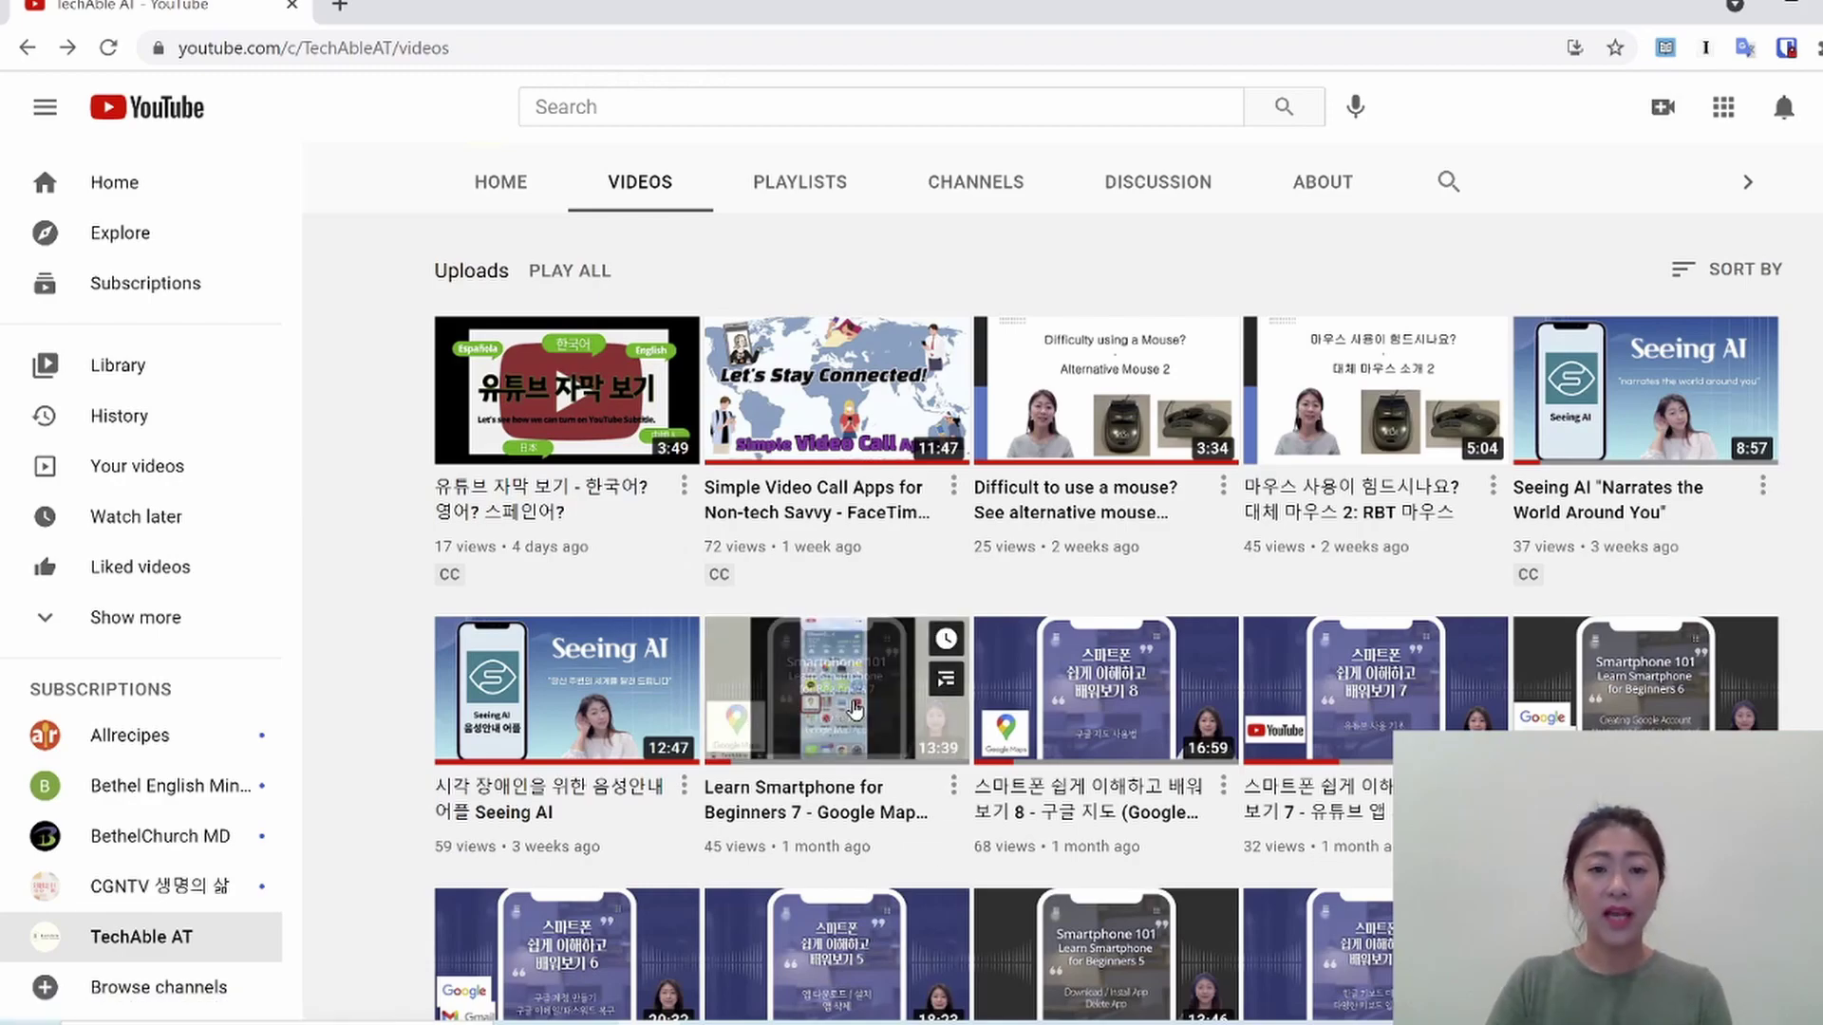
{"action": "left_click", "coordinate": [855, 708]}
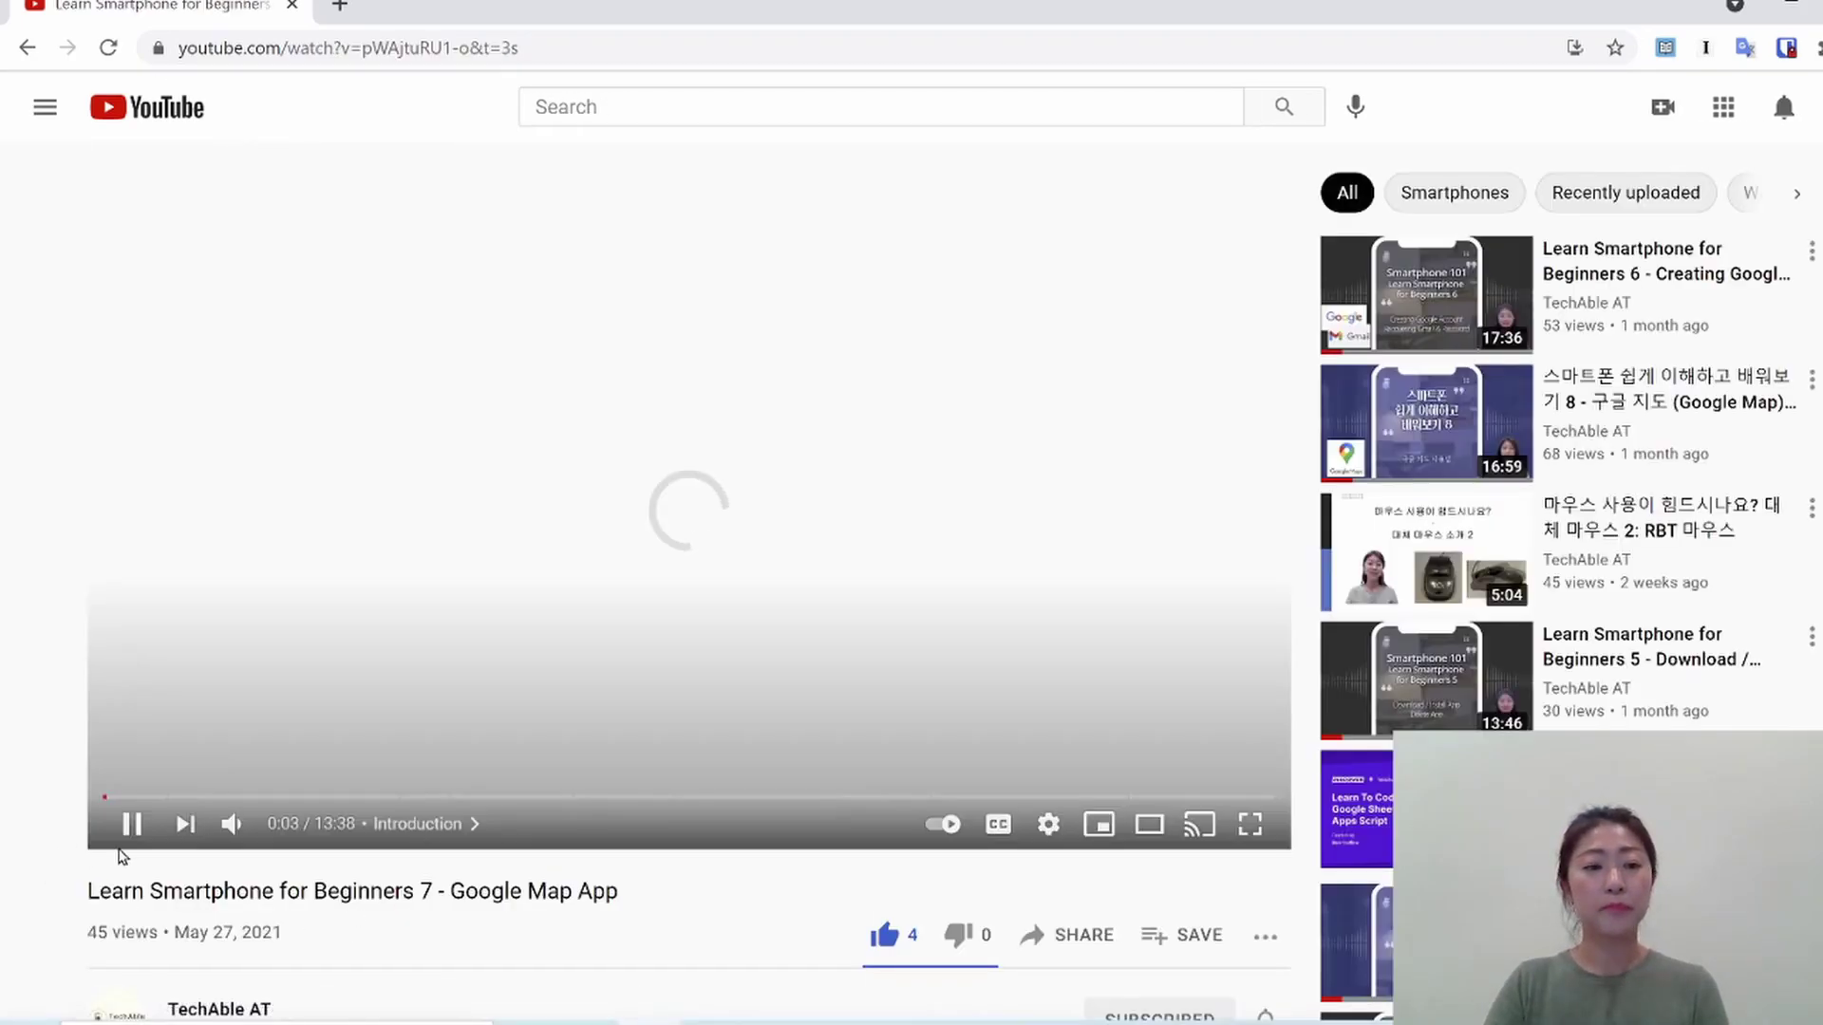
- Pause the Google Map App video and list its subtitle options: Off or English (auto-generated)
{"action": "left_click", "coordinate": [130, 826]}
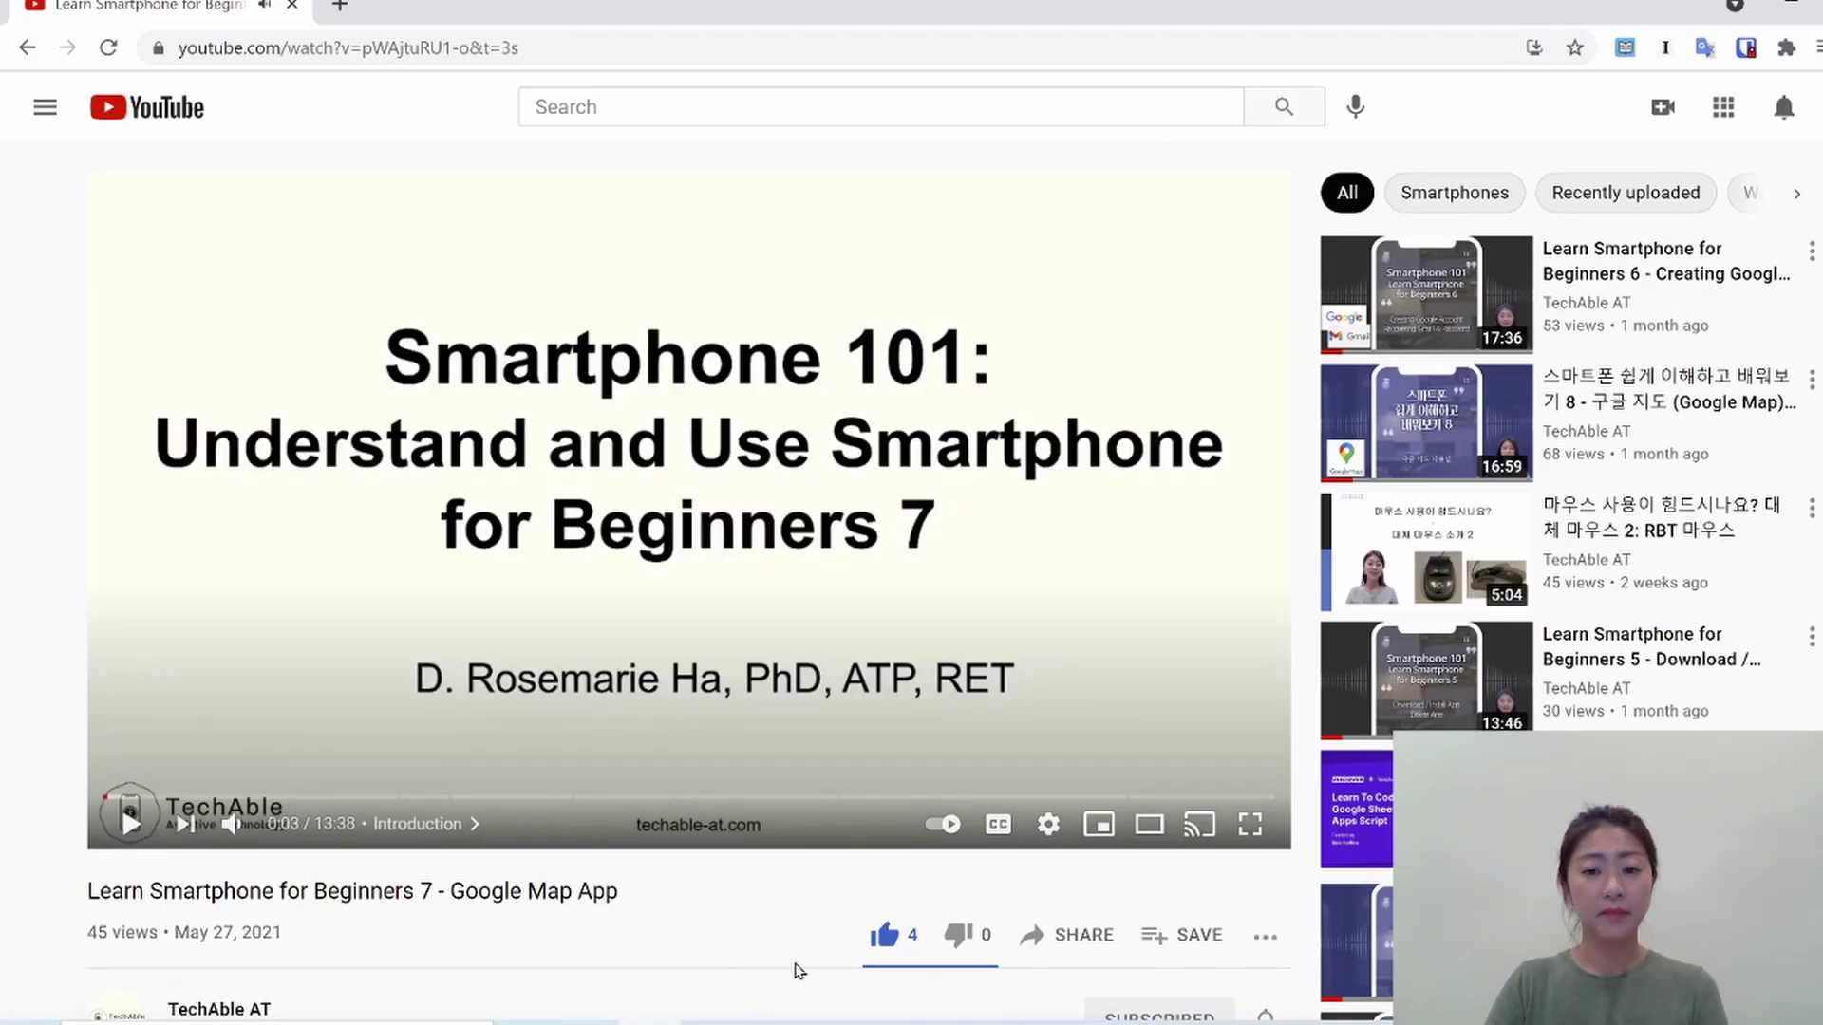
{"action": "left_click", "coordinate": [1047, 835]}
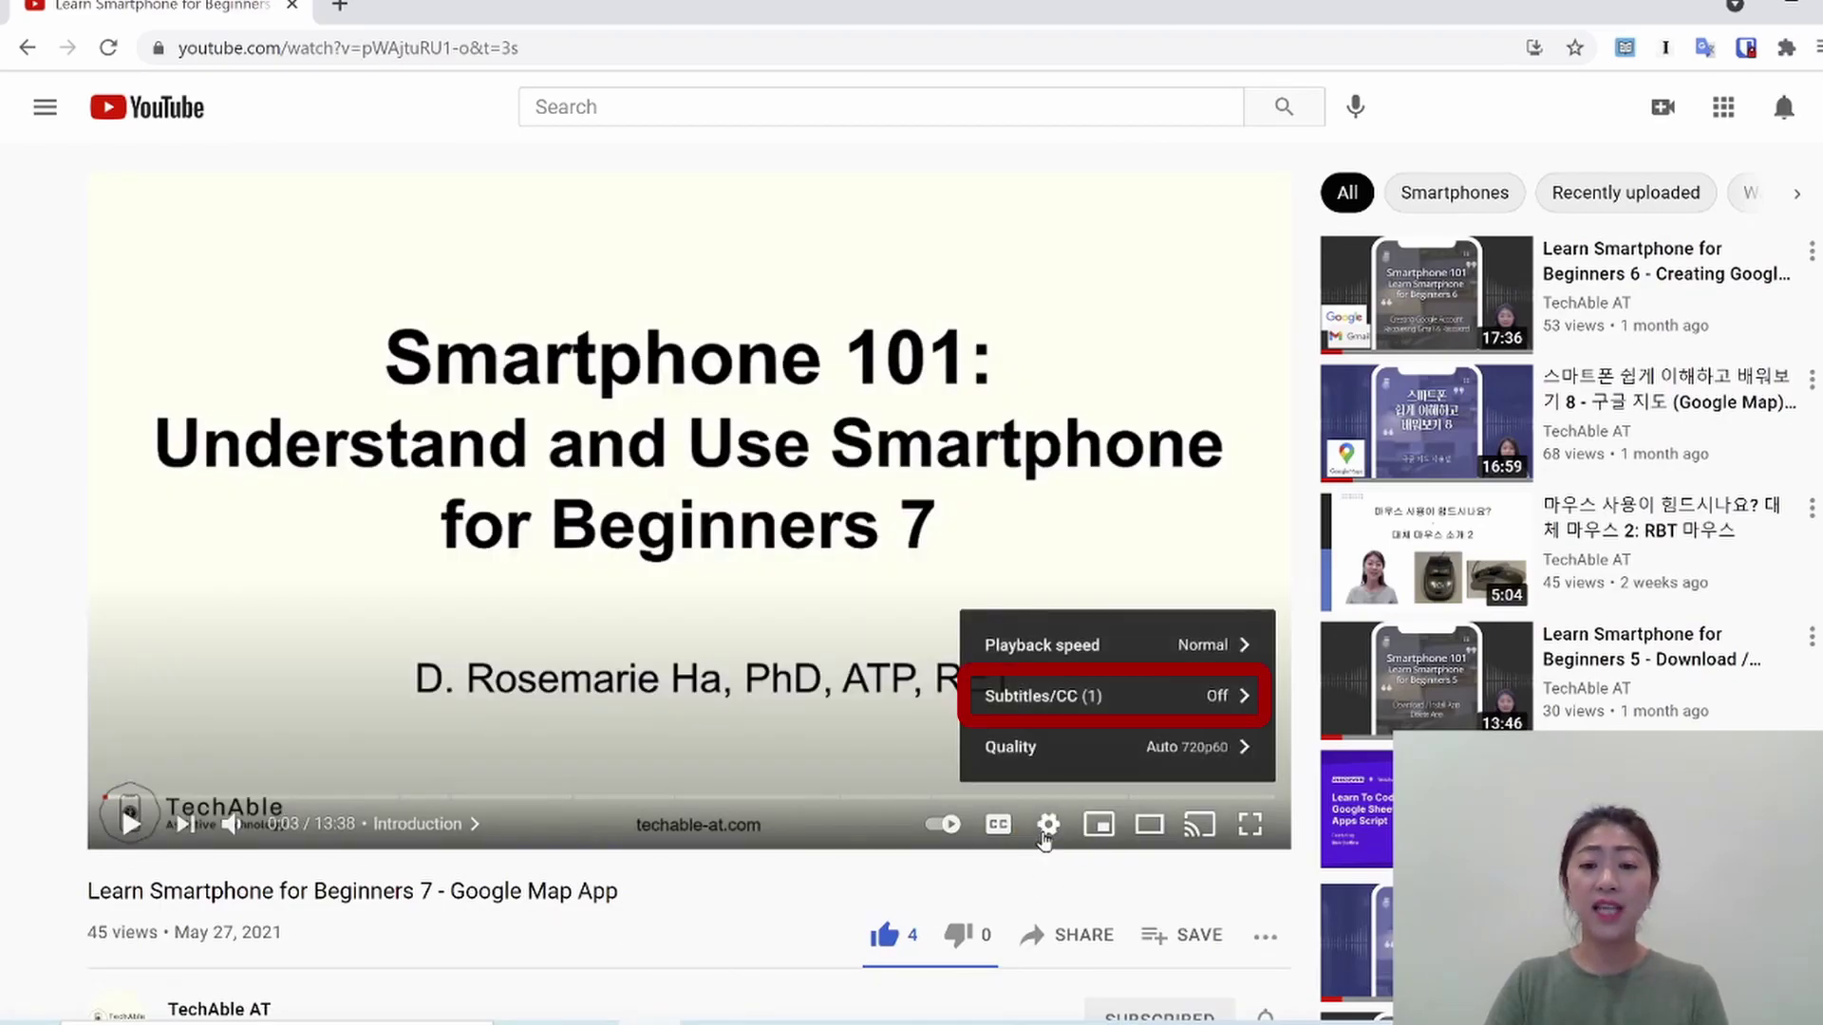
{"action": "left_click", "coordinate": [1077, 707]}
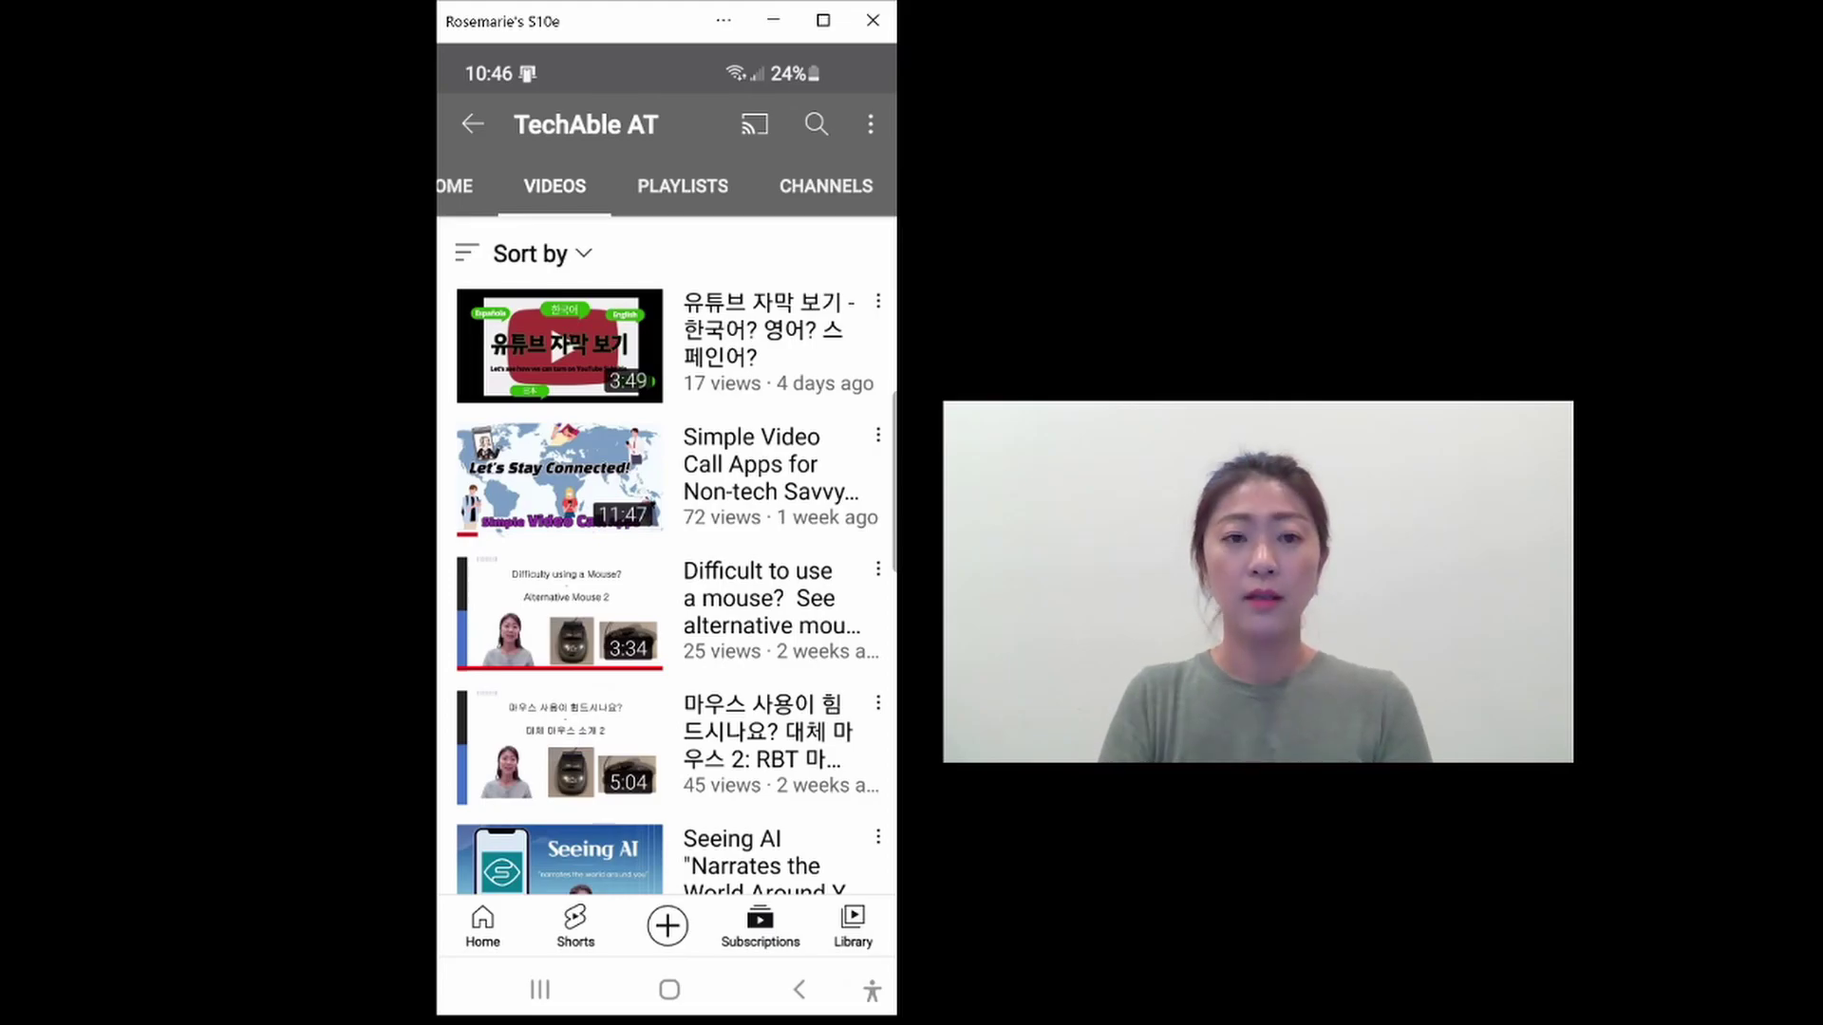
- On the phone, play Simple Video Call Apps with Korean captions, pause, and minimize the player
{"action": "left_click", "coordinate": [560, 478]}
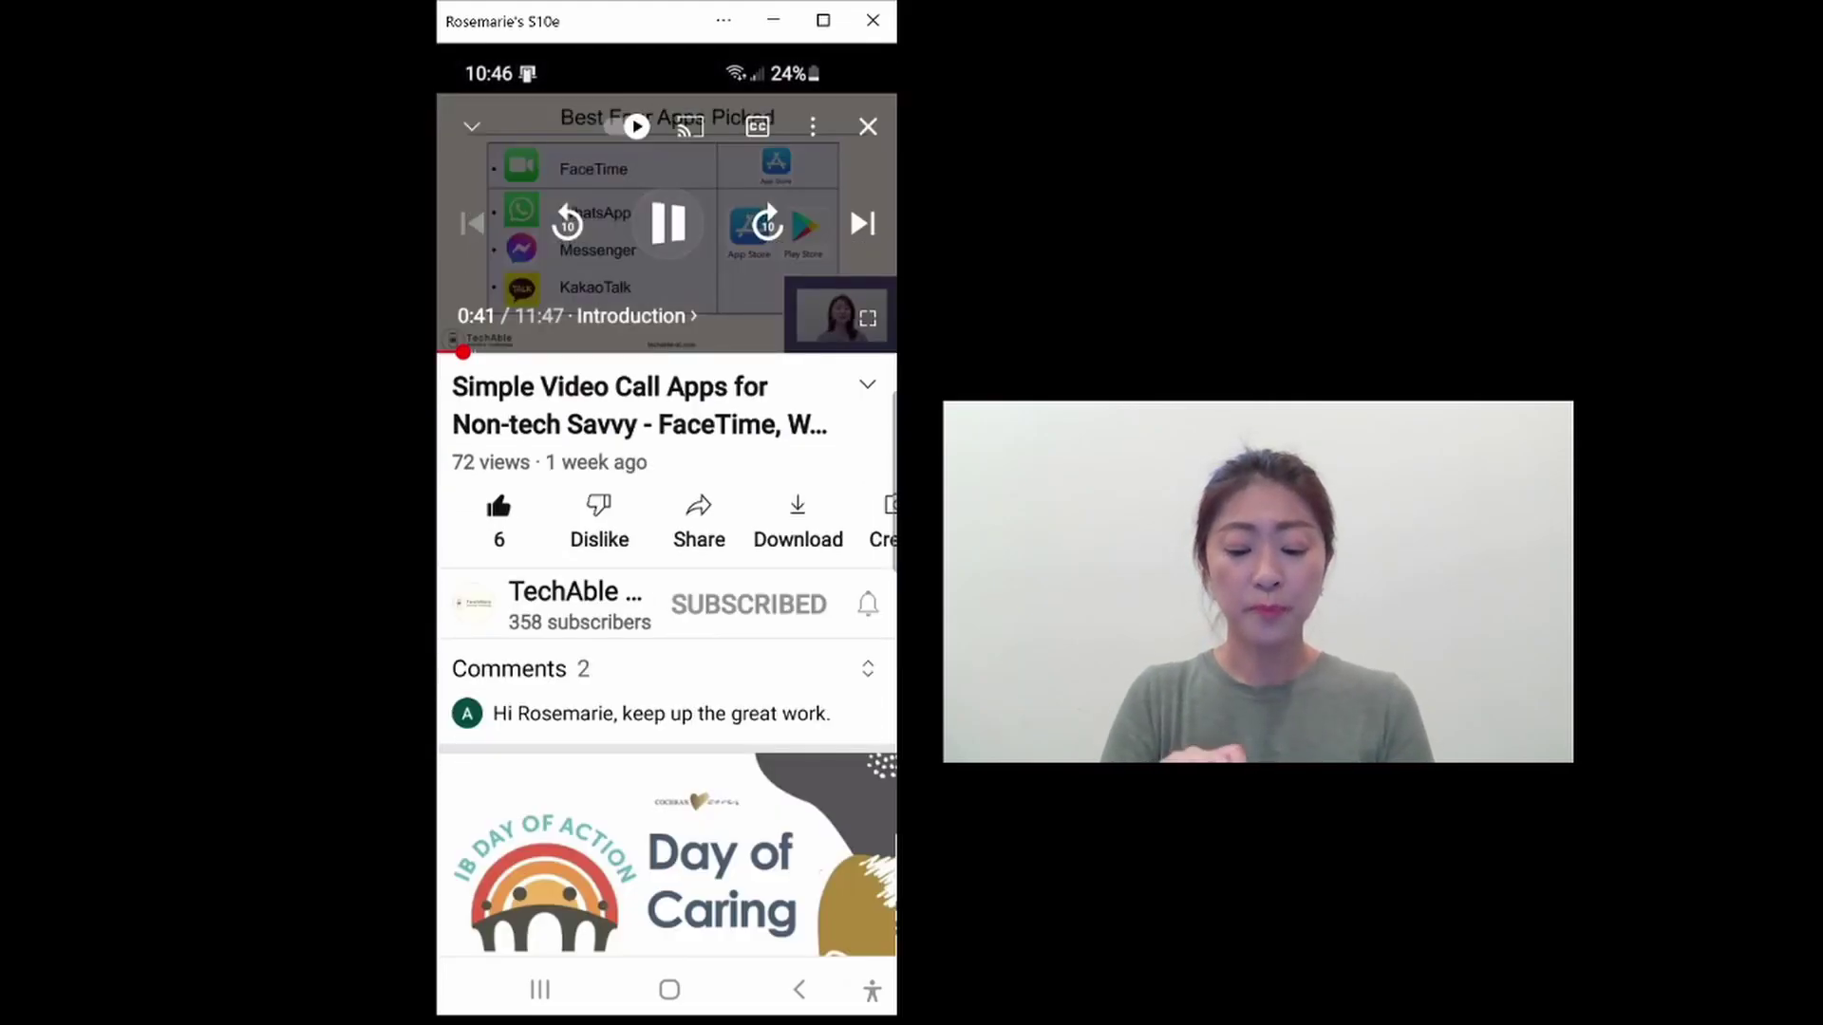
{"action": "left_click", "coordinate": [669, 223]}
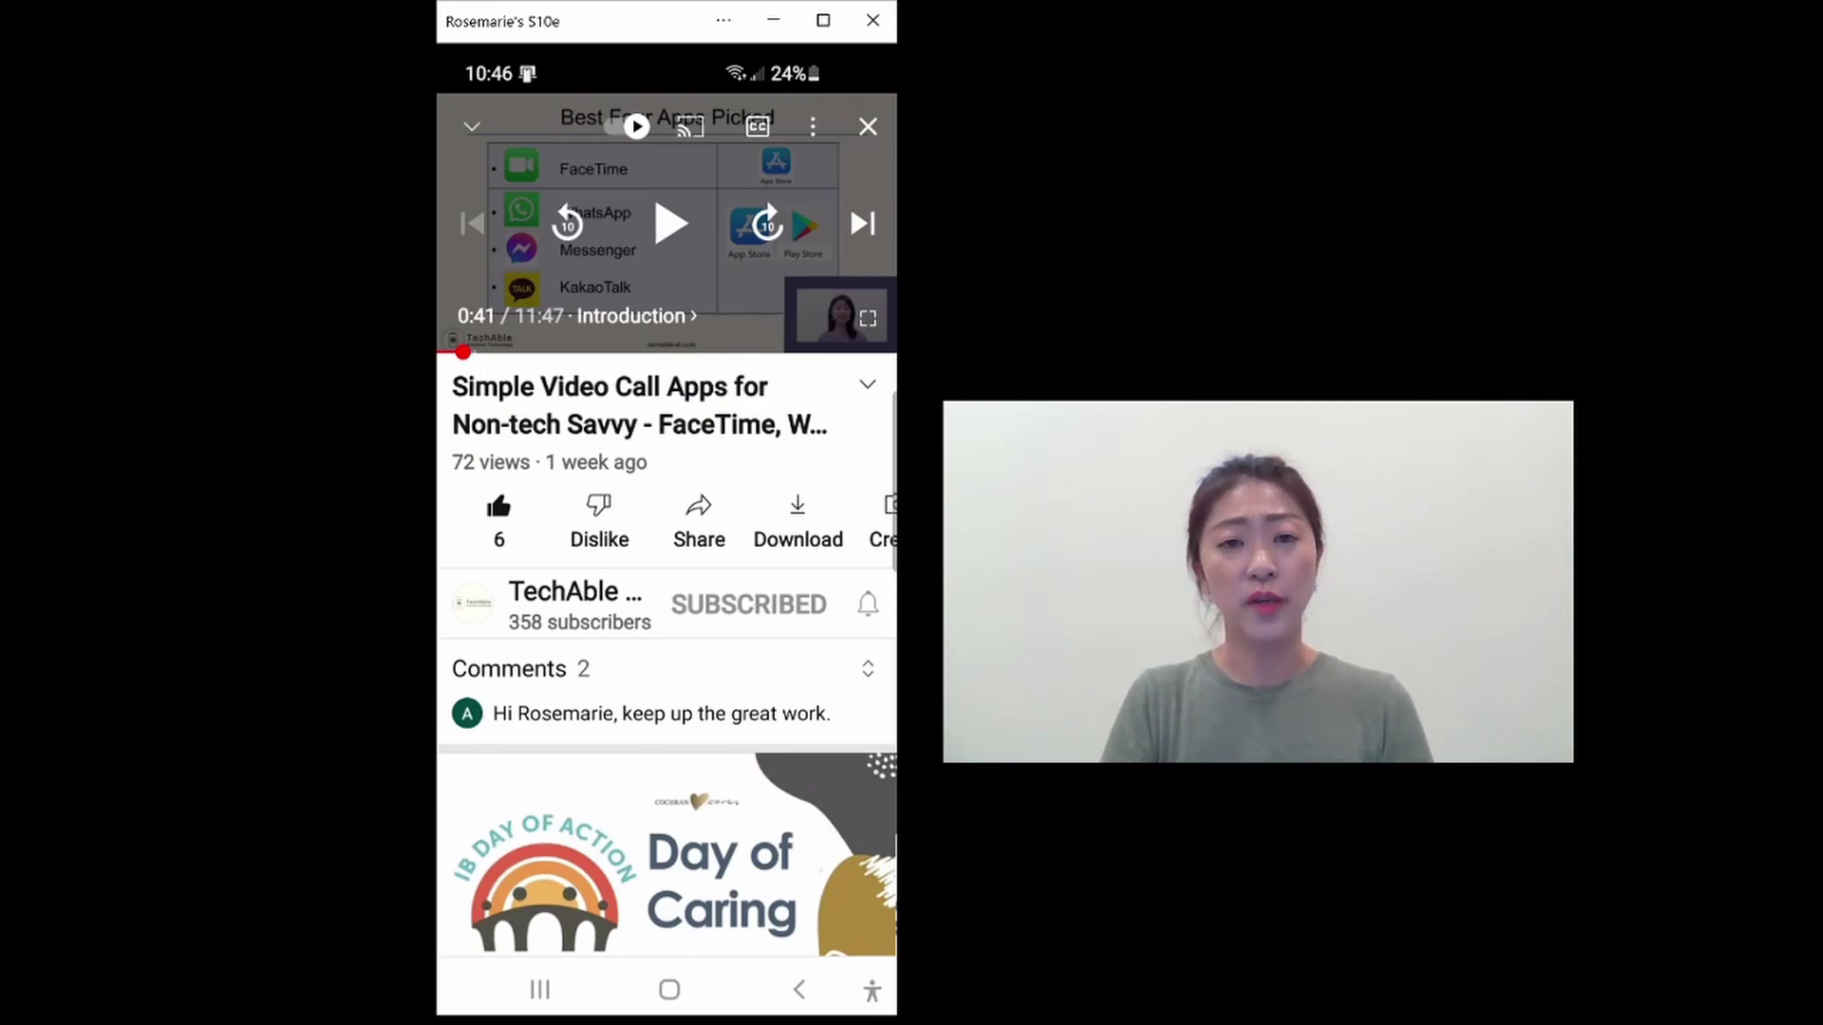
{"action": "left_click", "coordinate": [812, 126]}
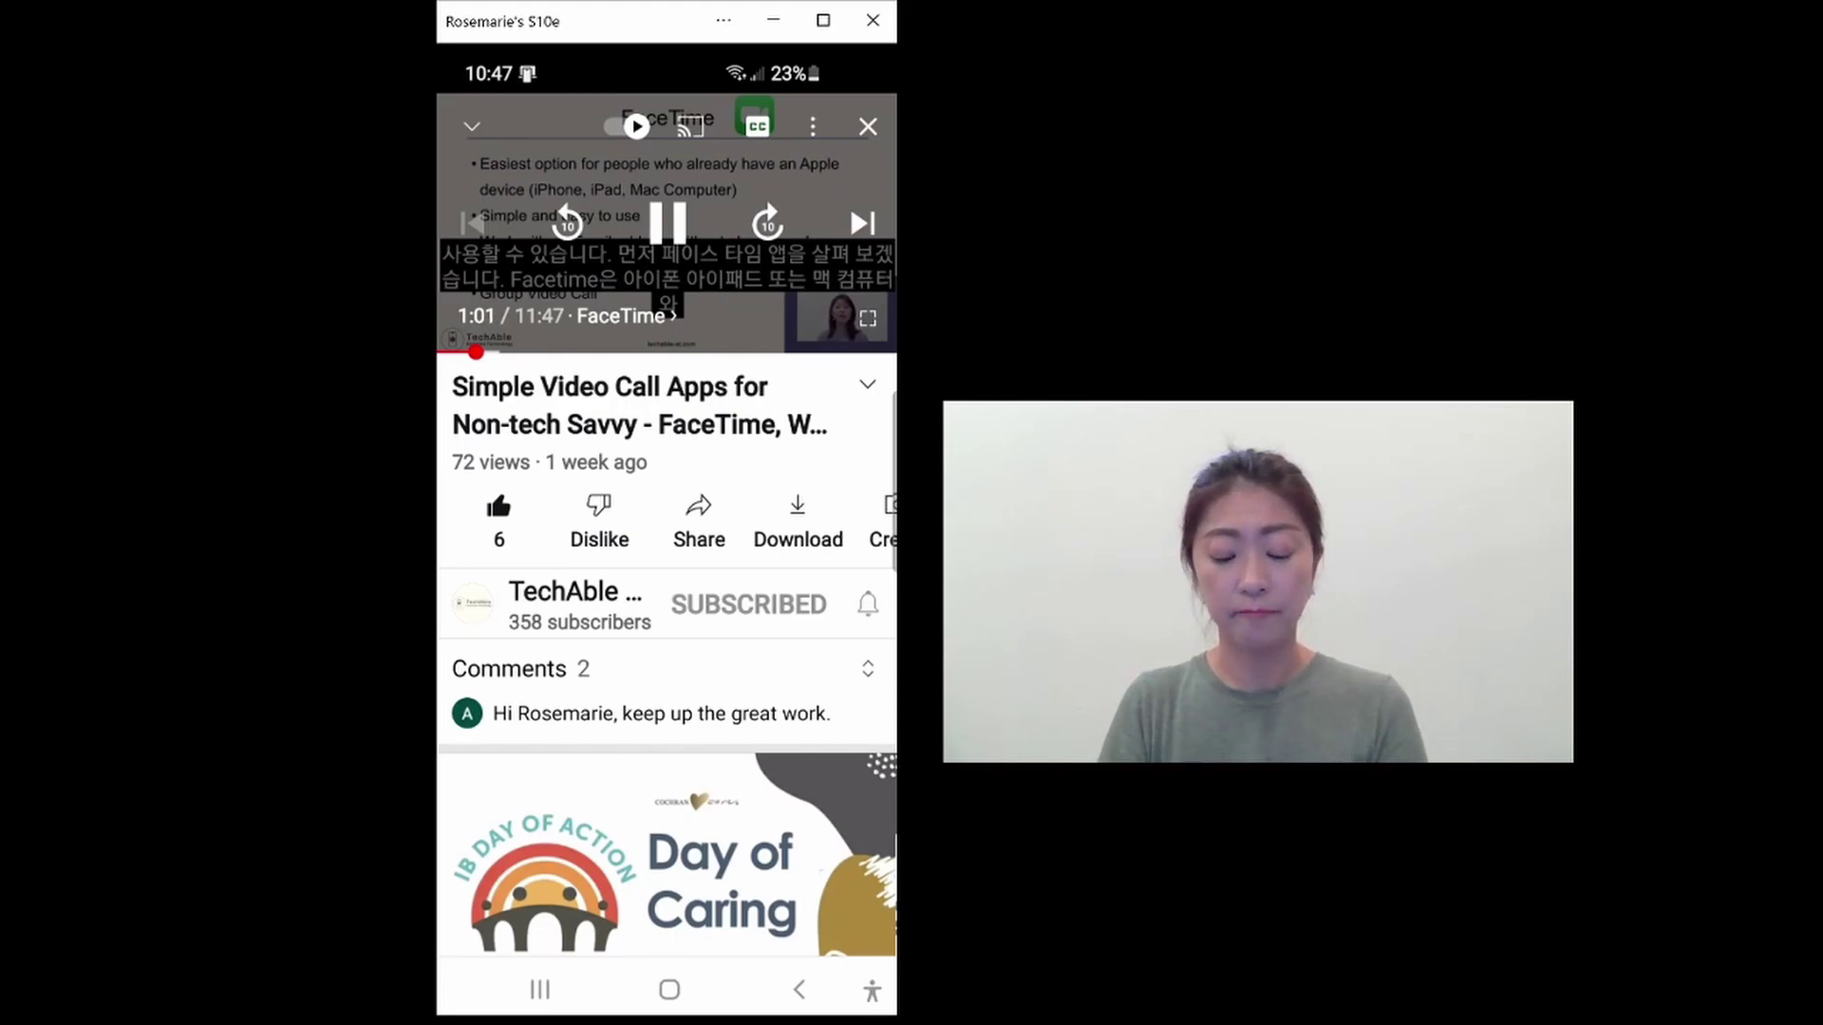
{"action": "left_click", "coordinate": [667, 222]}
{"action": "left_click", "coordinate": [472, 125]}
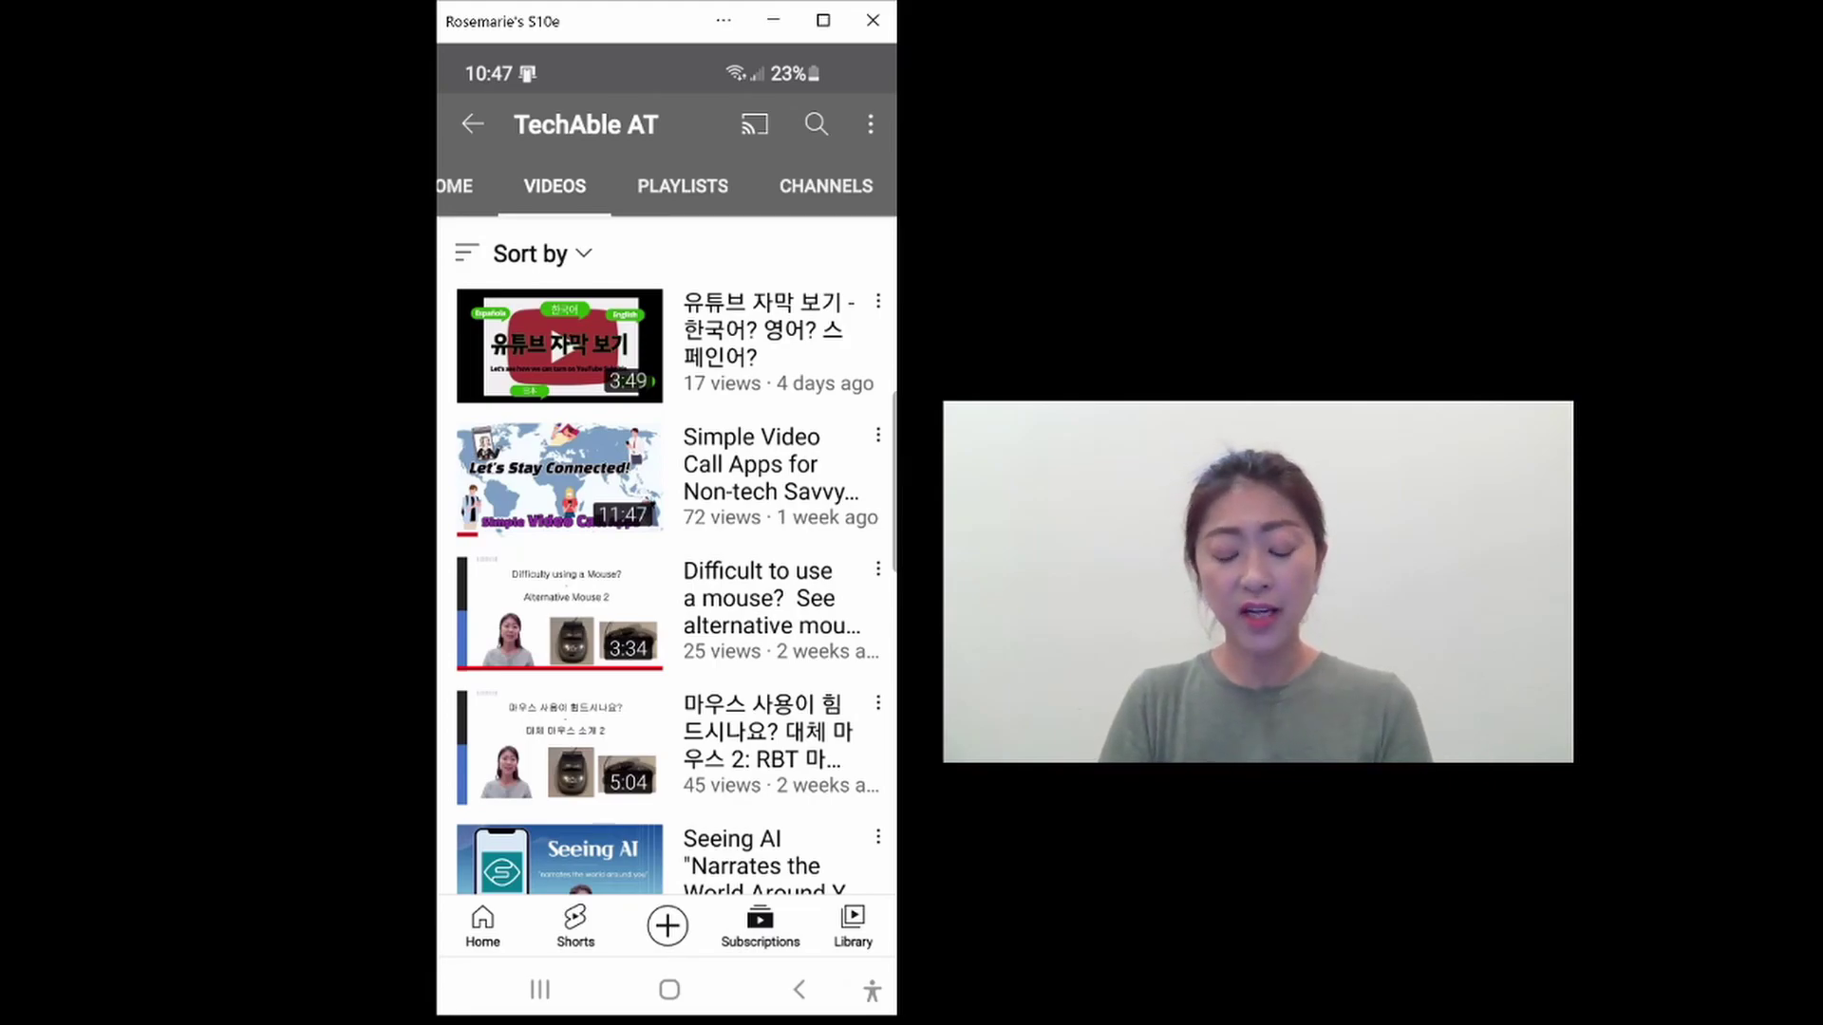
{"action": "scroll", "coordinate": [667, 571], "scroll_direction": "down", "scroll_amount": 3}
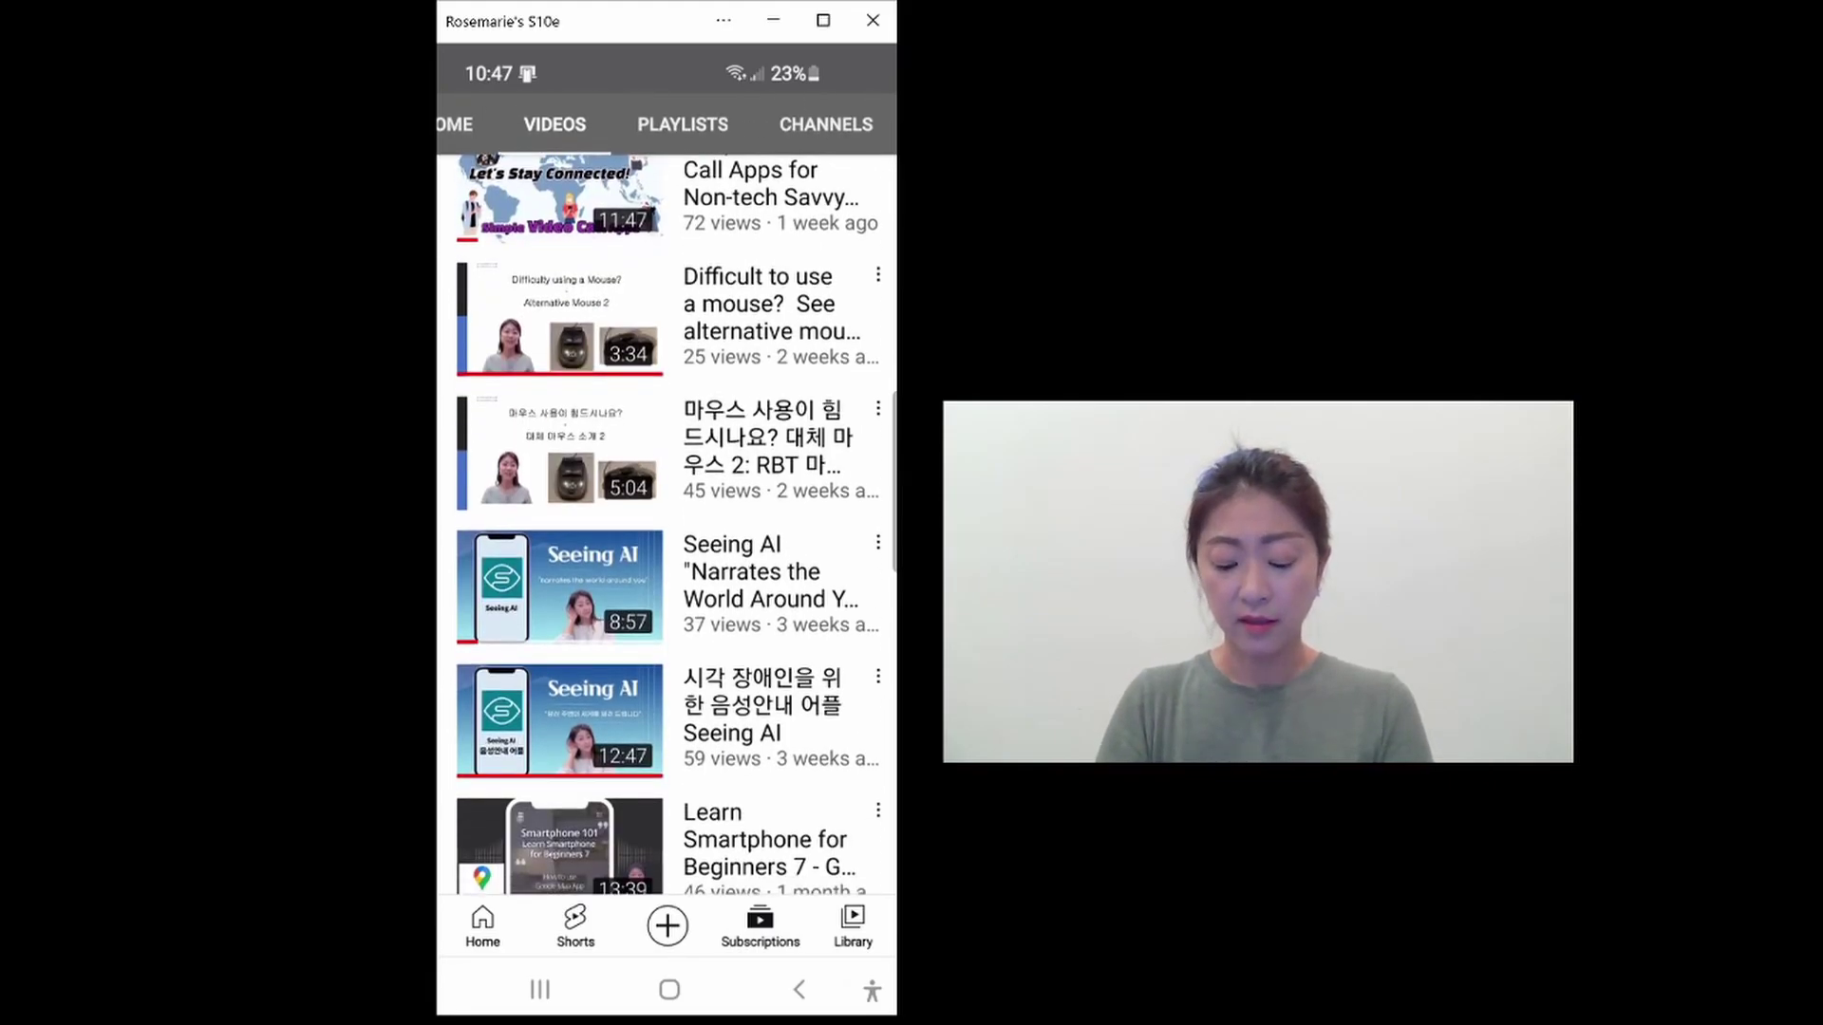
{"action": "scroll", "coordinate": [667, 570], "scroll_direction": "down", "scroll_amount": 3}
- On the phone, open and pause Learn Smartphone for Beginners 7, then list its caption languages
{"action": "left_click", "coordinate": [769, 556]}
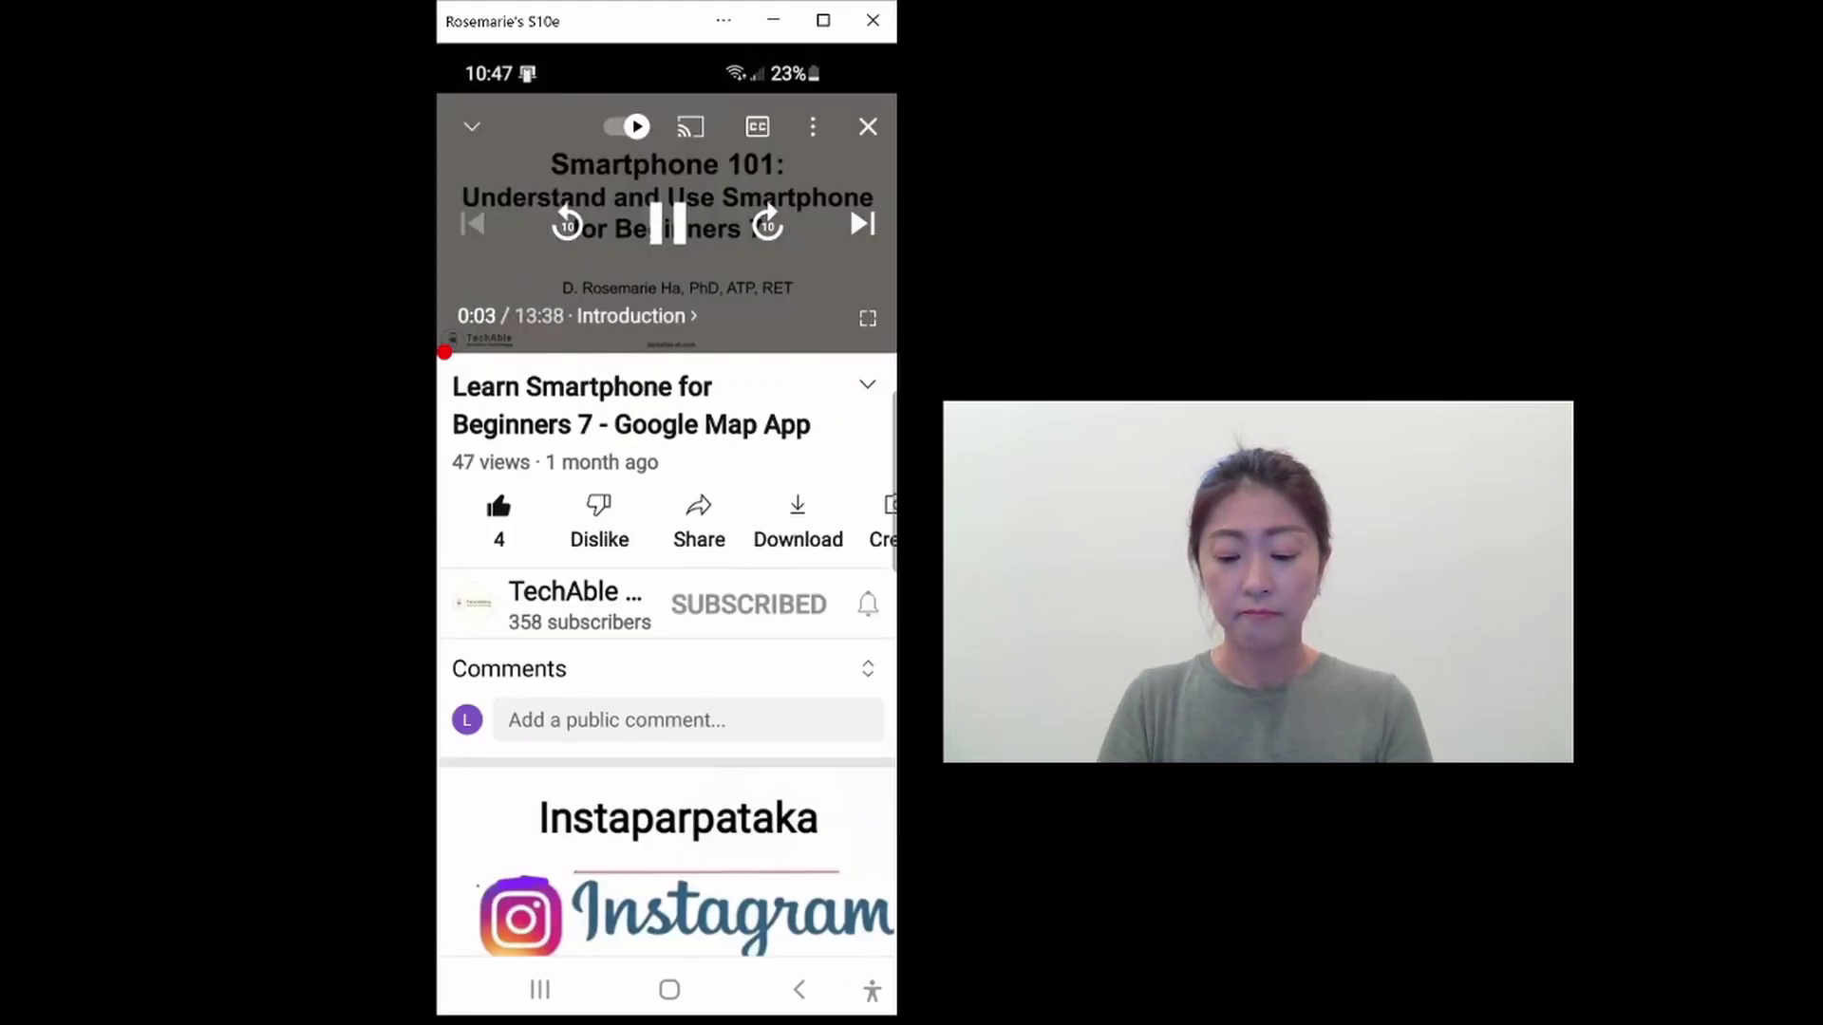
{"action": "left_click", "coordinate": [667, 224]}
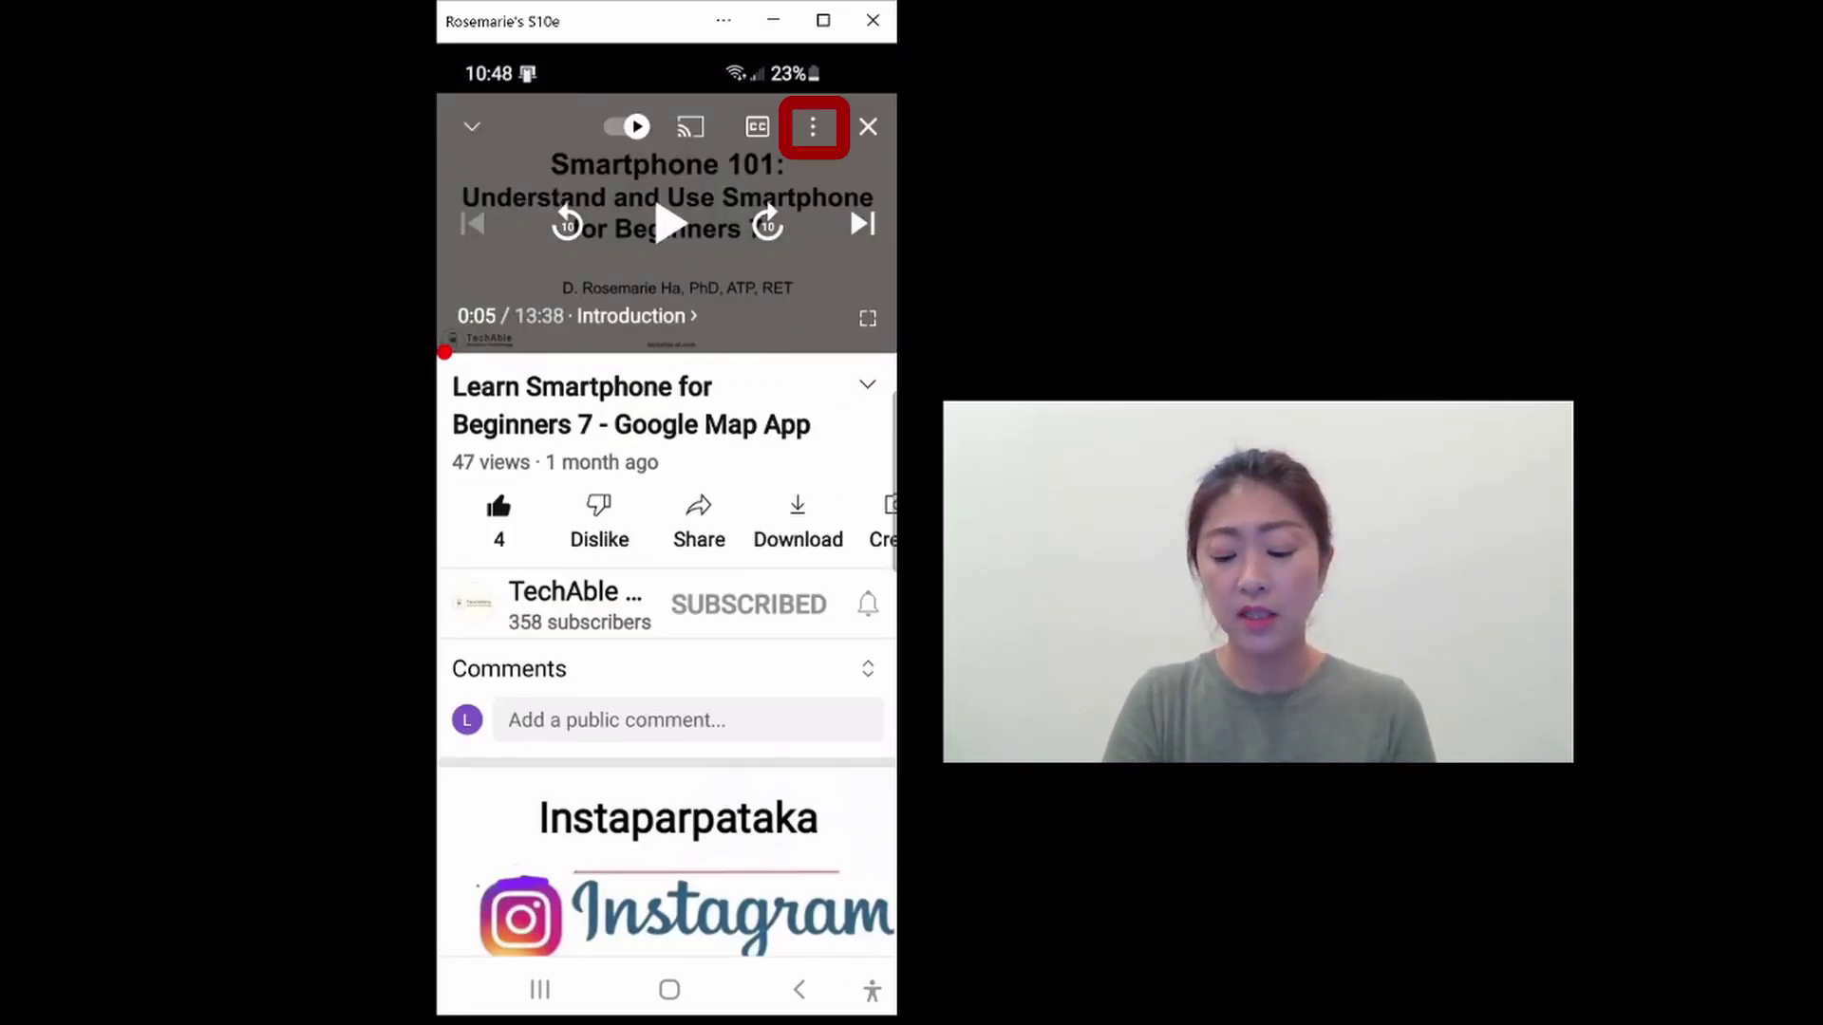
{"action": "left_click", "coordinate": [811, 128]}
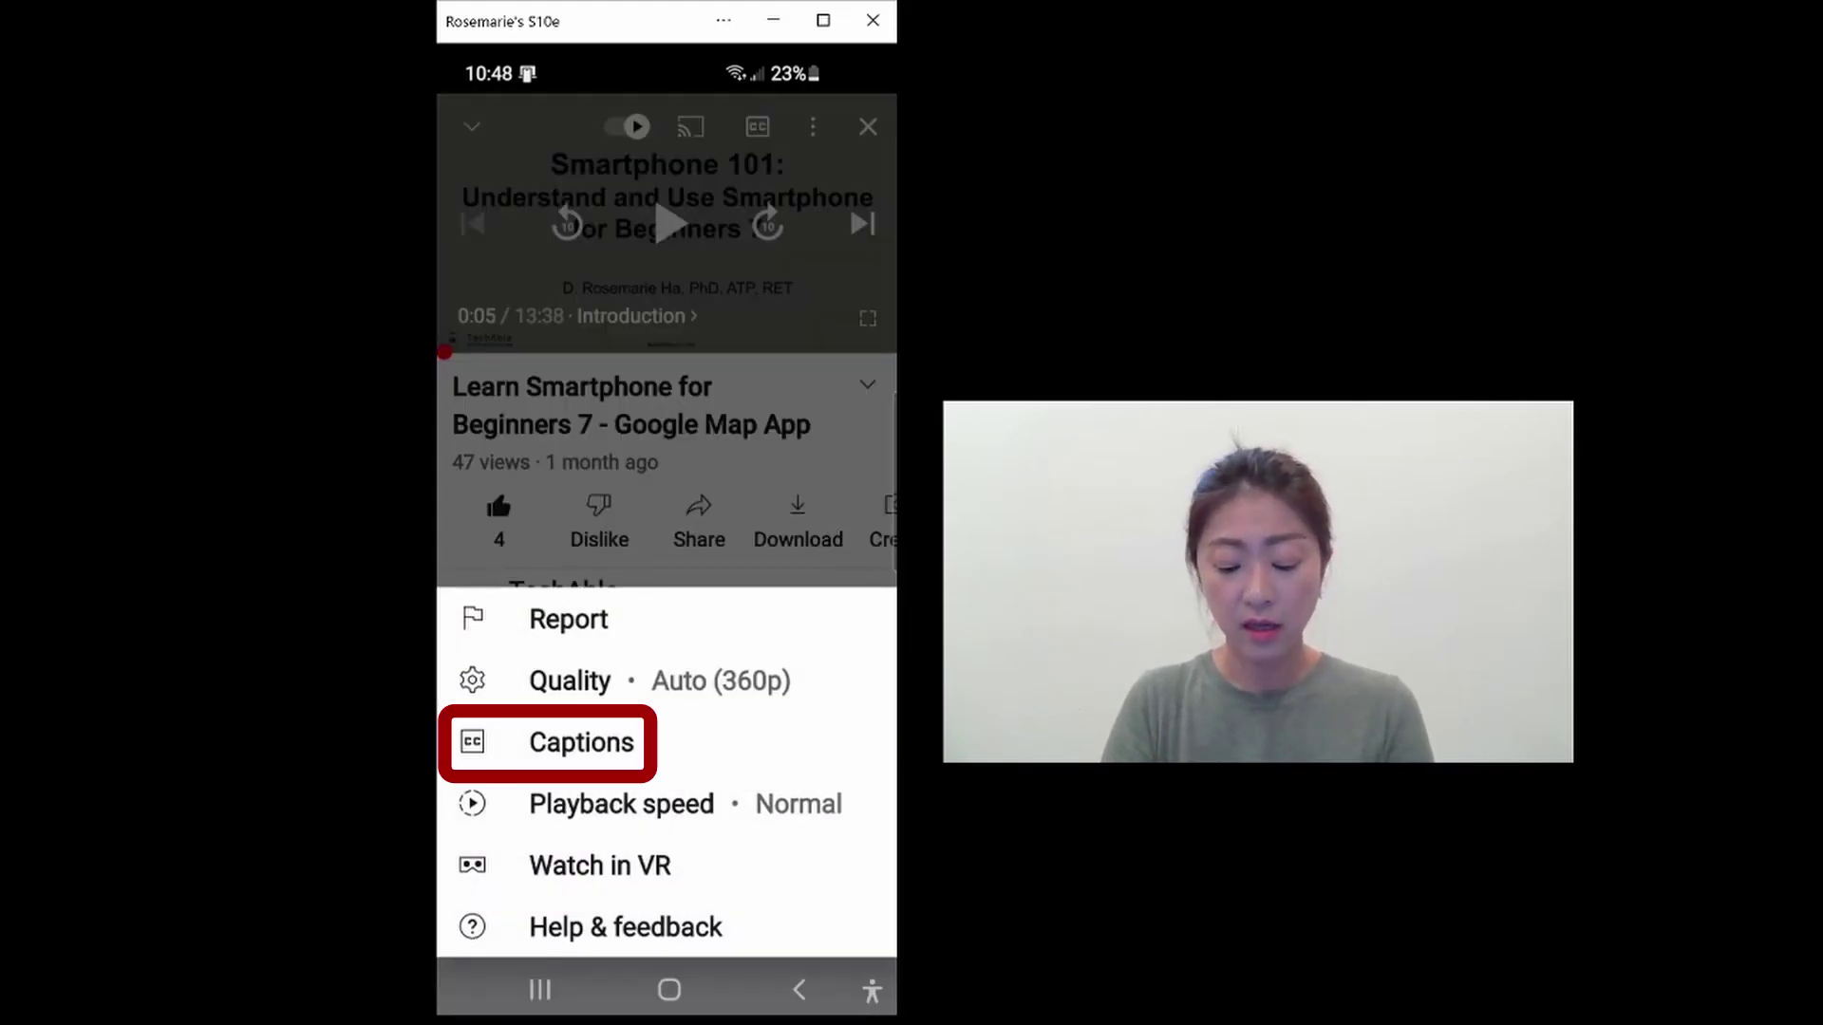
{"action": "left_click", "coordinate": [582, 742]}
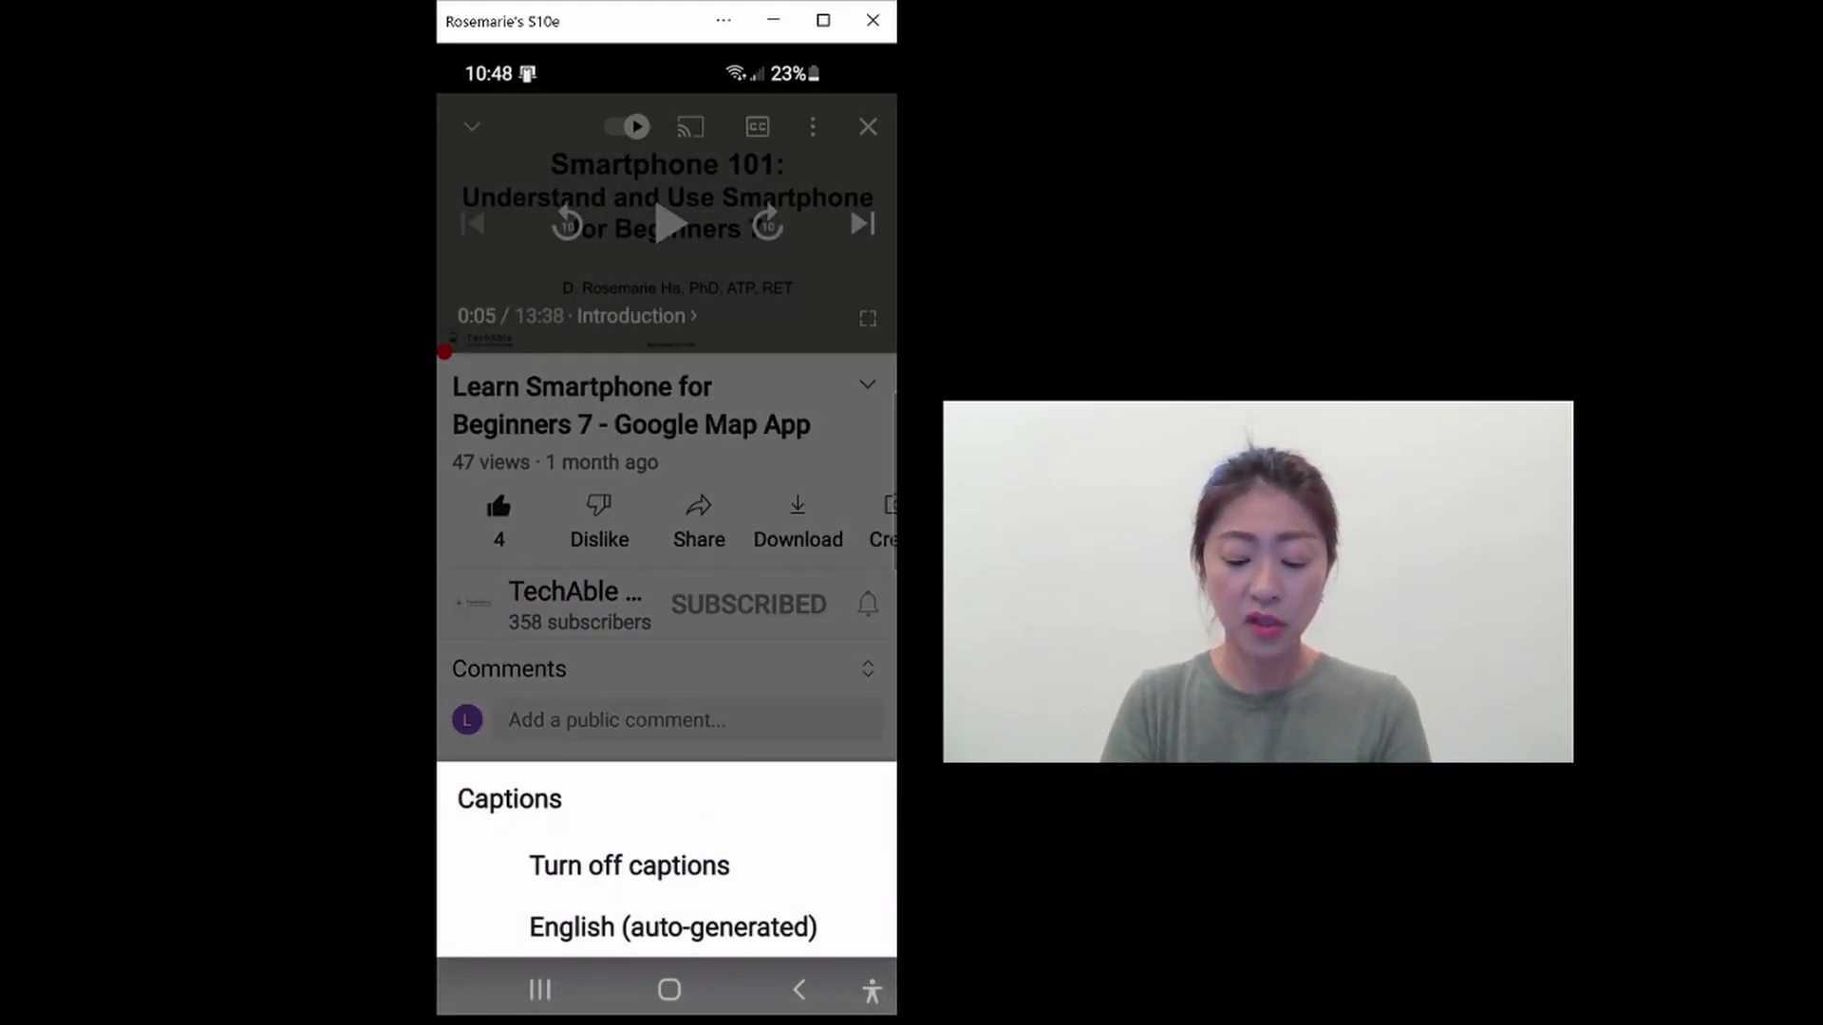